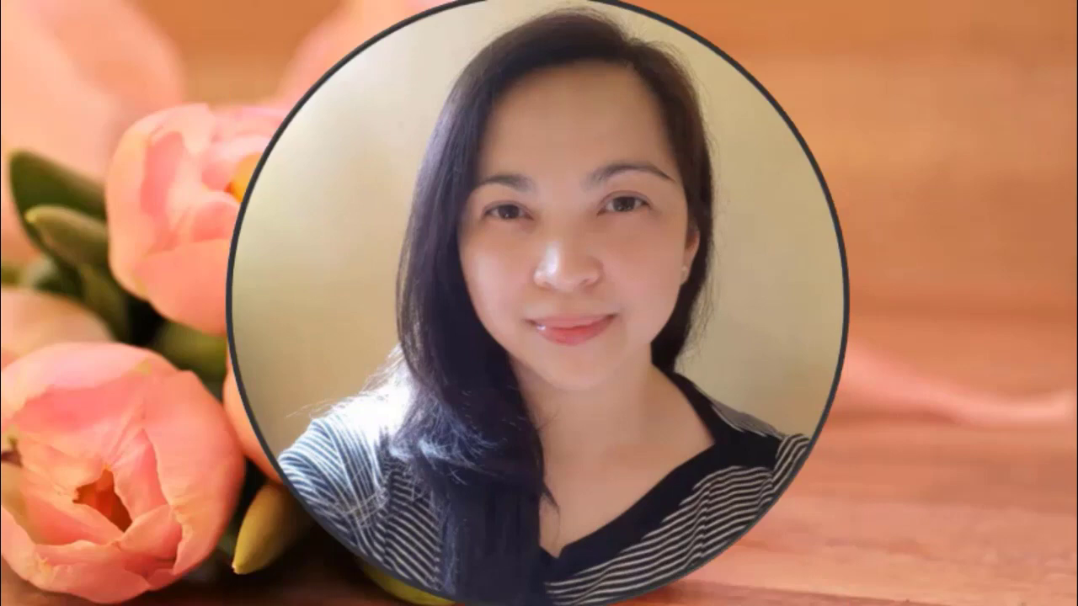
Step: Shrink the round portrait, drag it right beside the tulips and narrow it into an oval
click(539, 303)
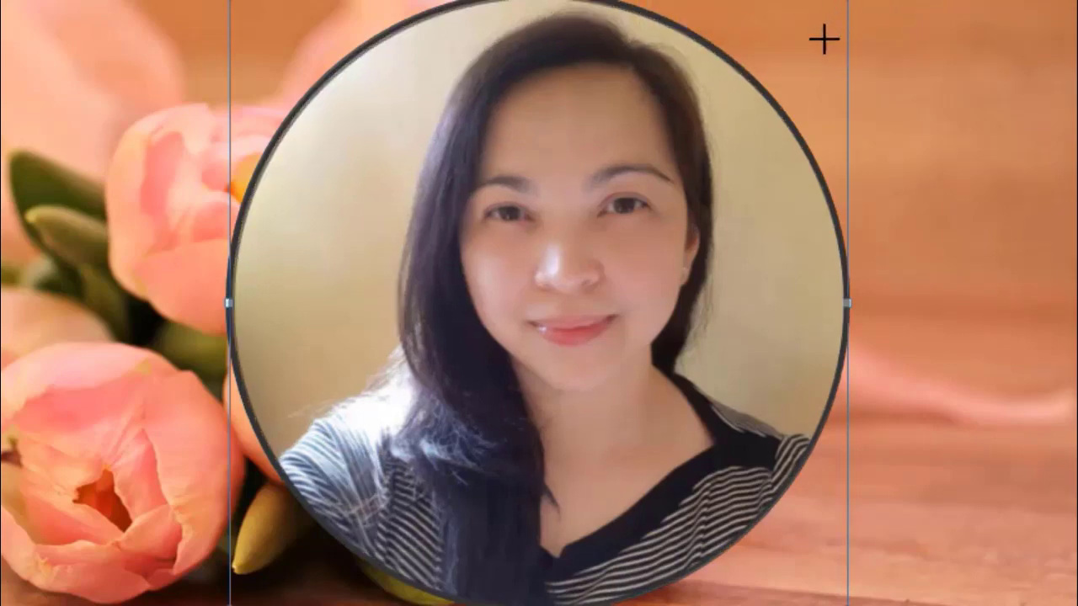
drag(823, 39, 794, 87)
drag(528, 276, 766, 257)
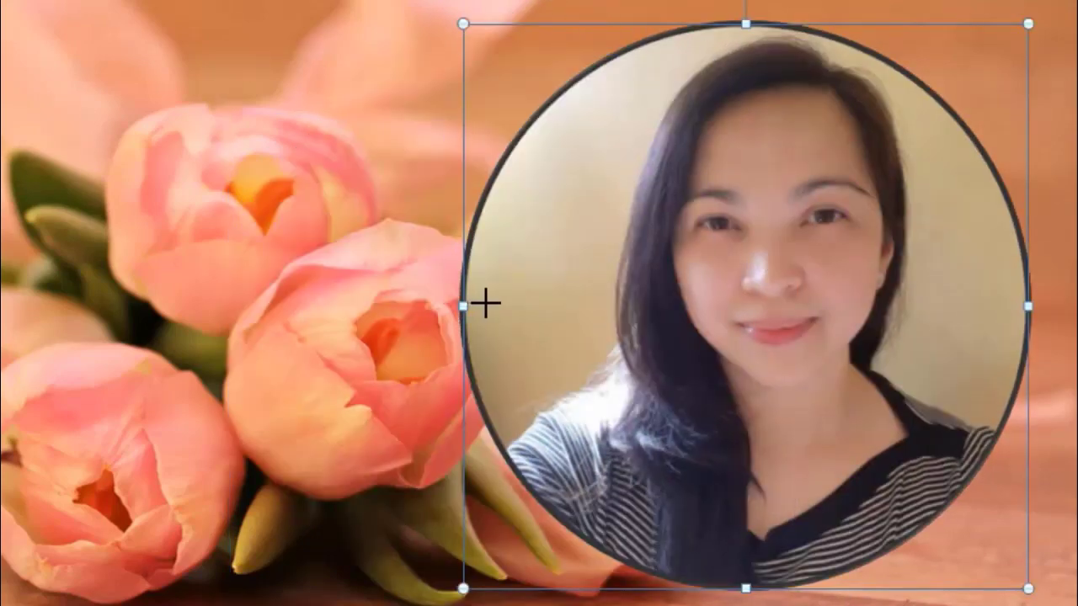
drag(463, 304, 512, 304)
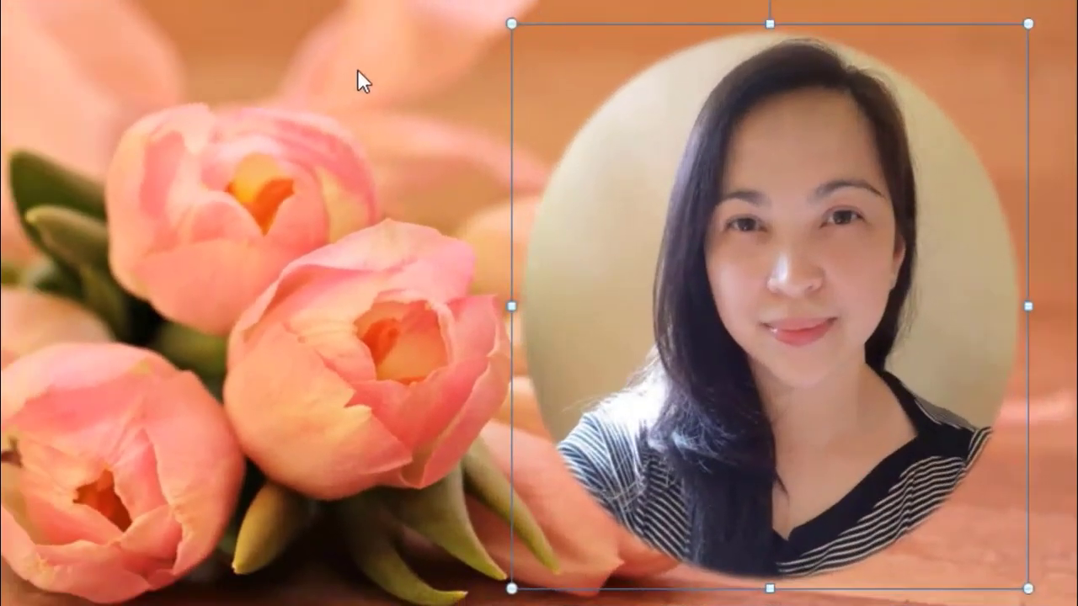
Step: Apply a Bevel preset from Picture Effects to the oval portrait
click(341, 81)
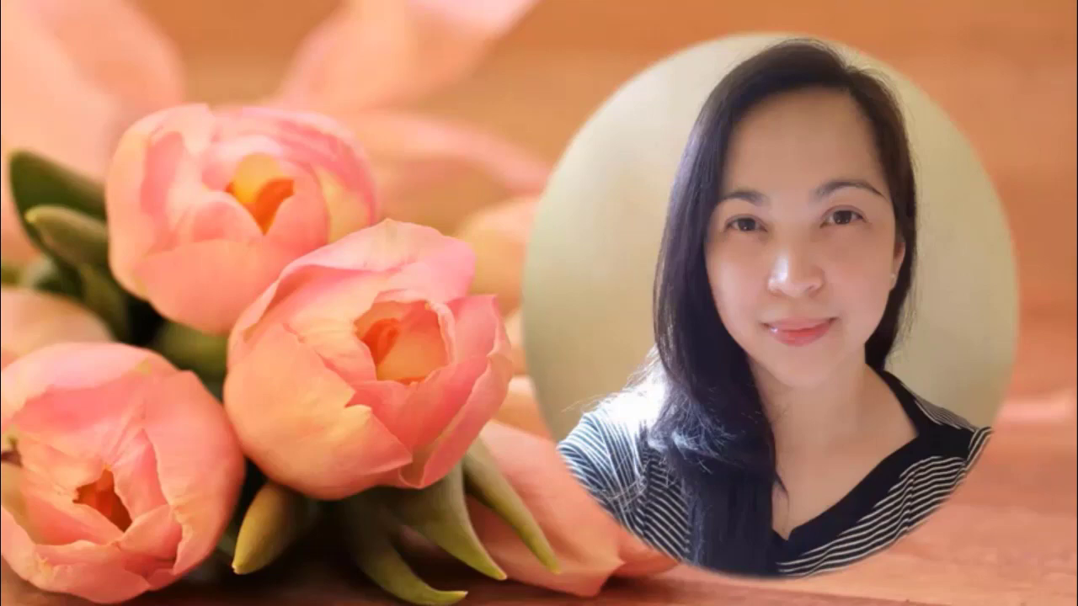
click(777, 338)
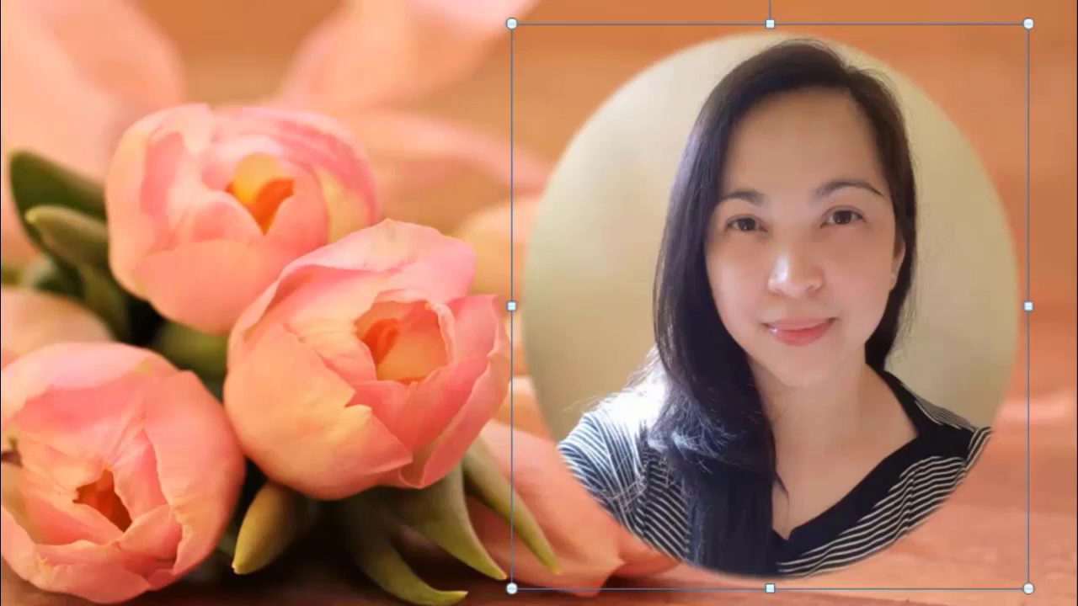
click(711, 3)
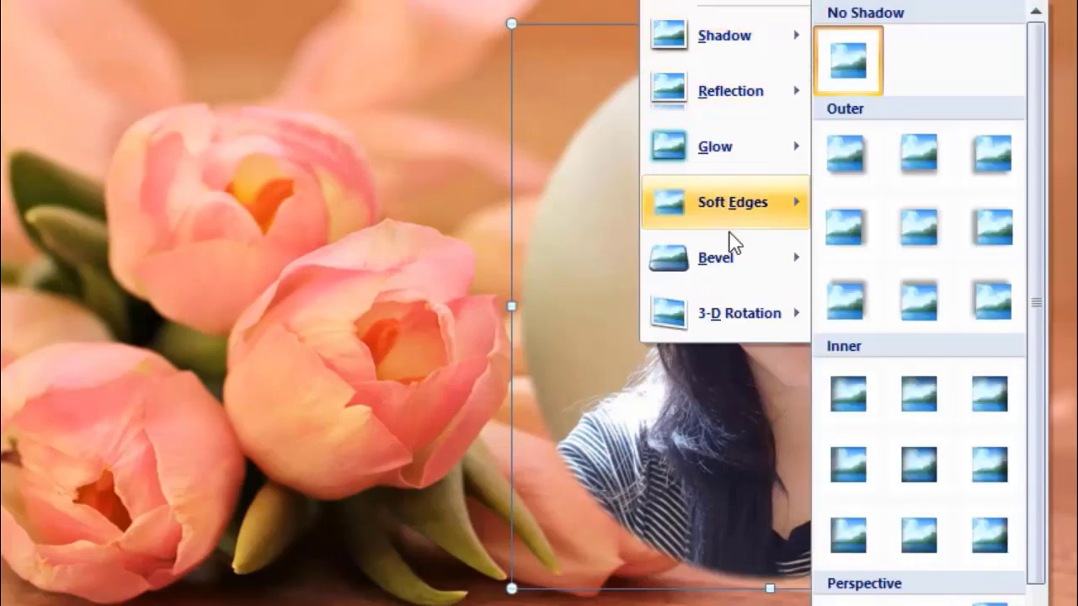
mouse_move(716, 258)
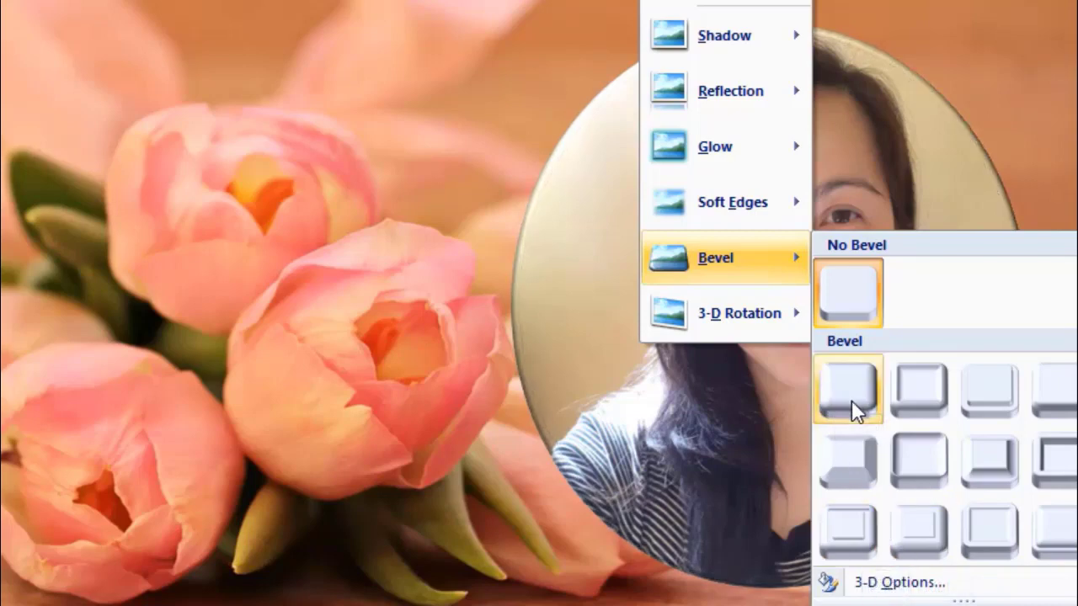
click(907, 528)
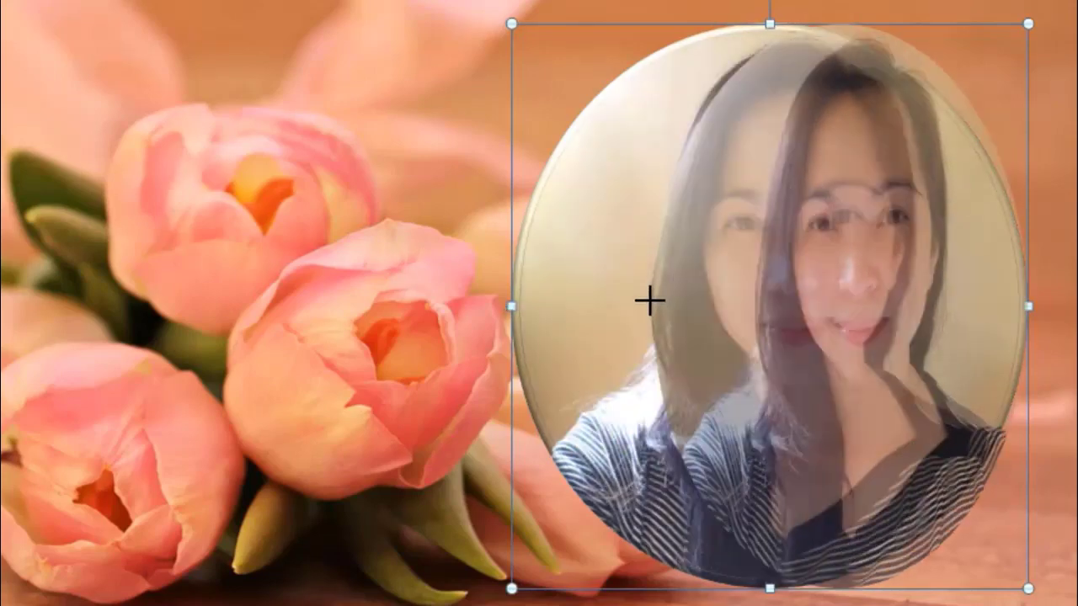
Step: Reshape the portrait into a wider, taller oval and nudge it up with the Up arrow
drag(649, 300, 652, 305)
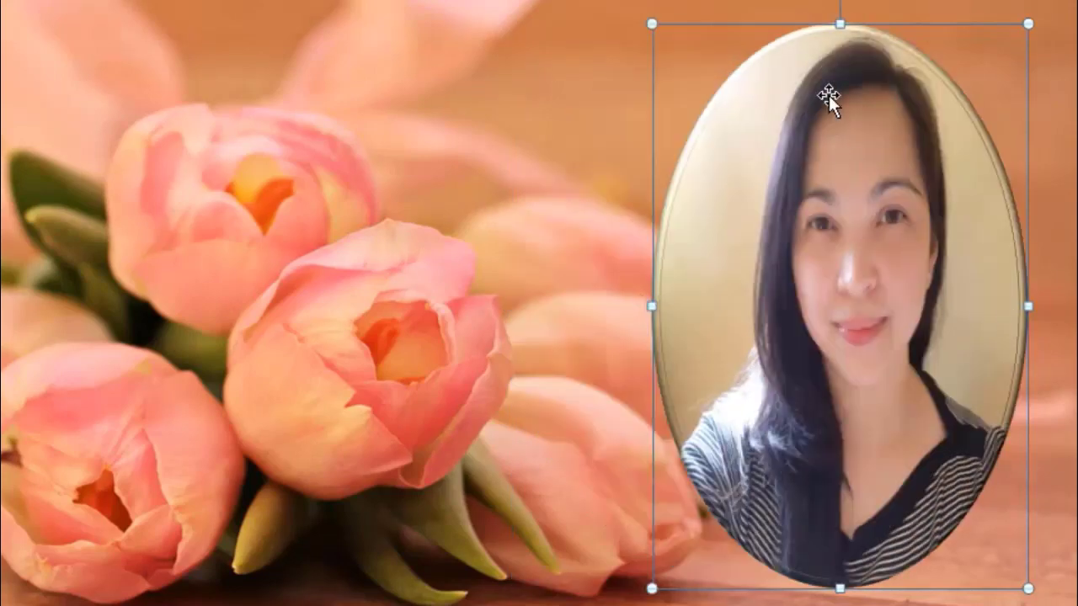
mouse_move(841, 23)
mouse_down()
mouse_move(840, 79)
mouse_move(871, 169)
mouse_move(840, 133)
mouse_up()
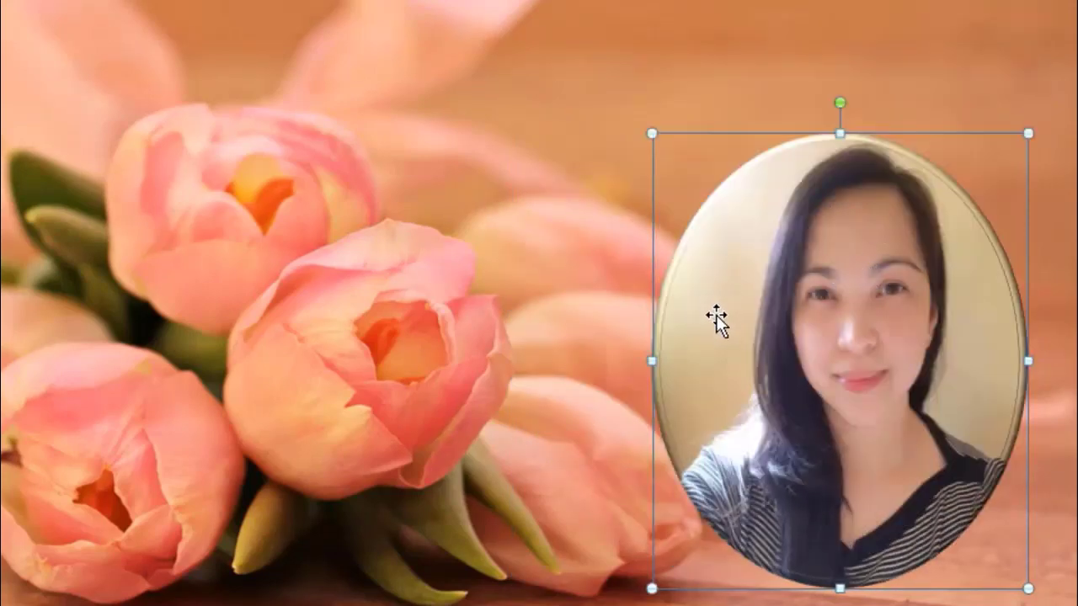
key(Up)
key(Up)
key(Up)
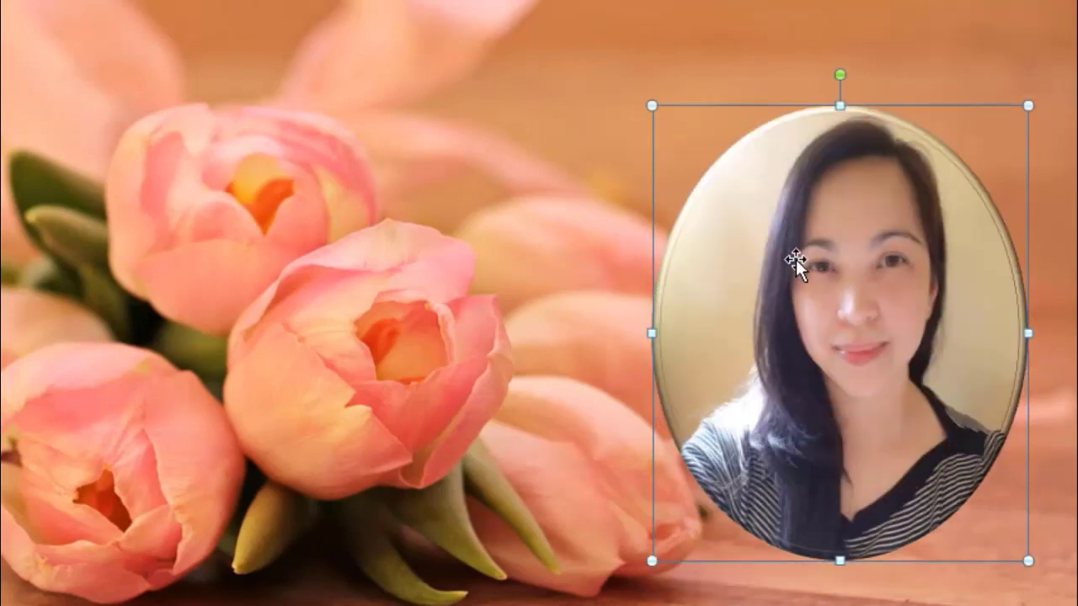
drag(649, 332, 597, 333)
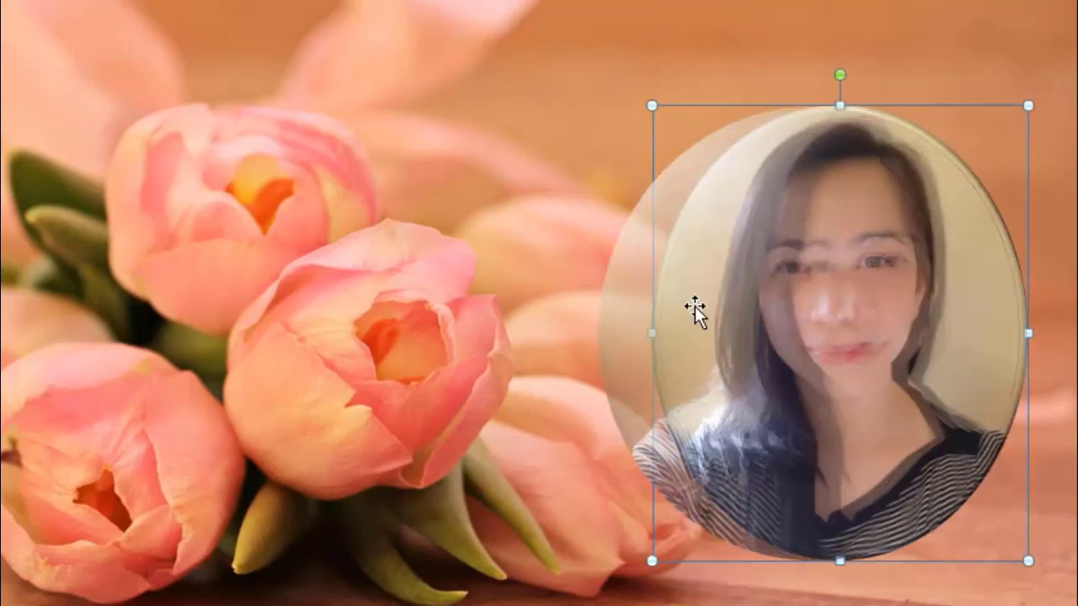
drag(810, 102, 811, 67)
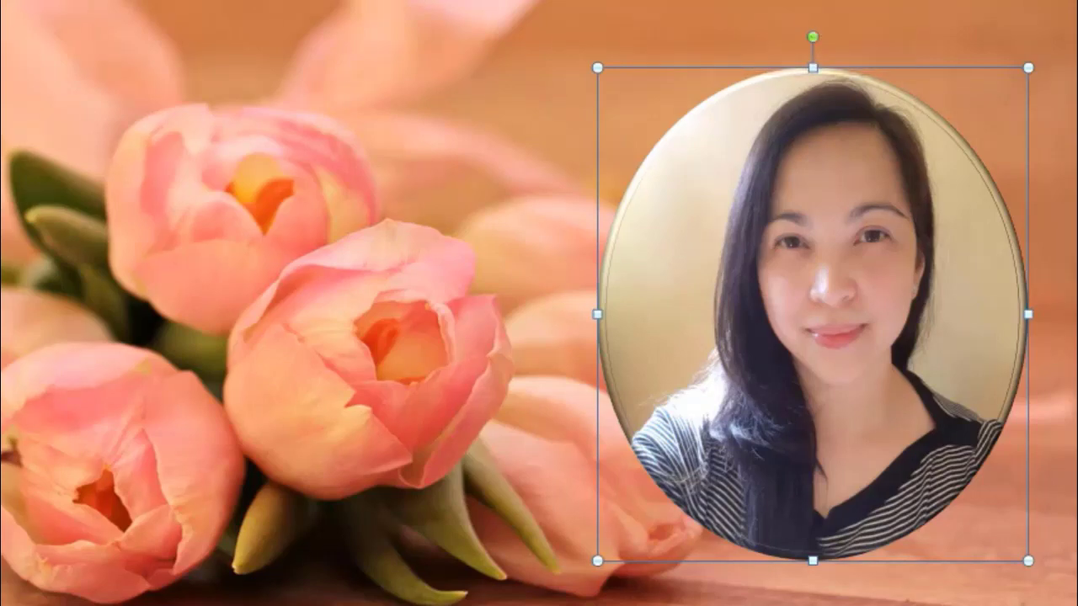
Step: Apply a tilted 3-D preset to the portrait from Picture Effects
click(673, 4)
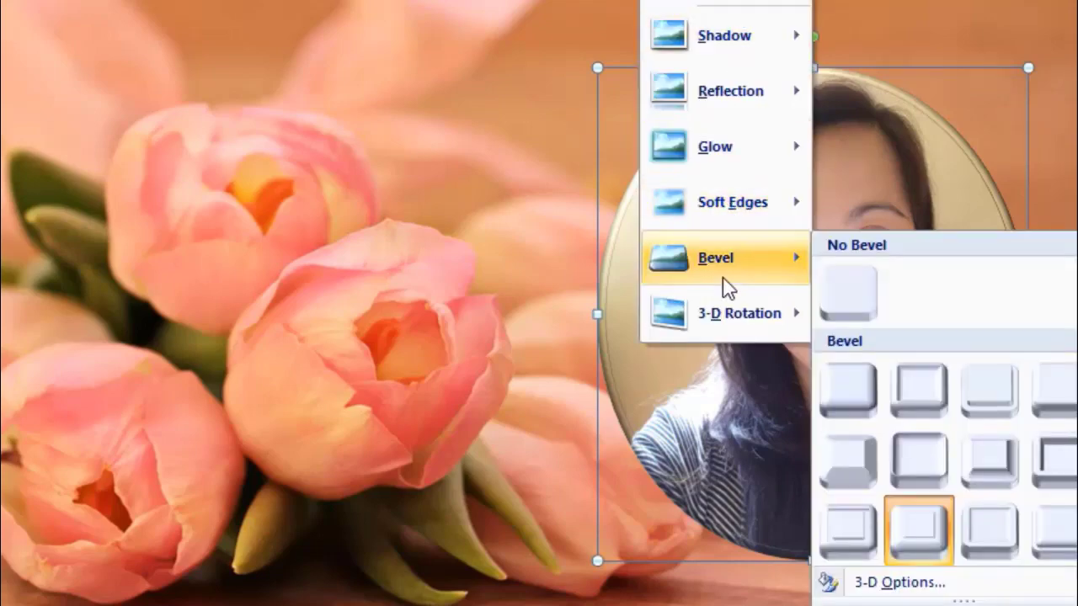
mouse_move(724, 4)
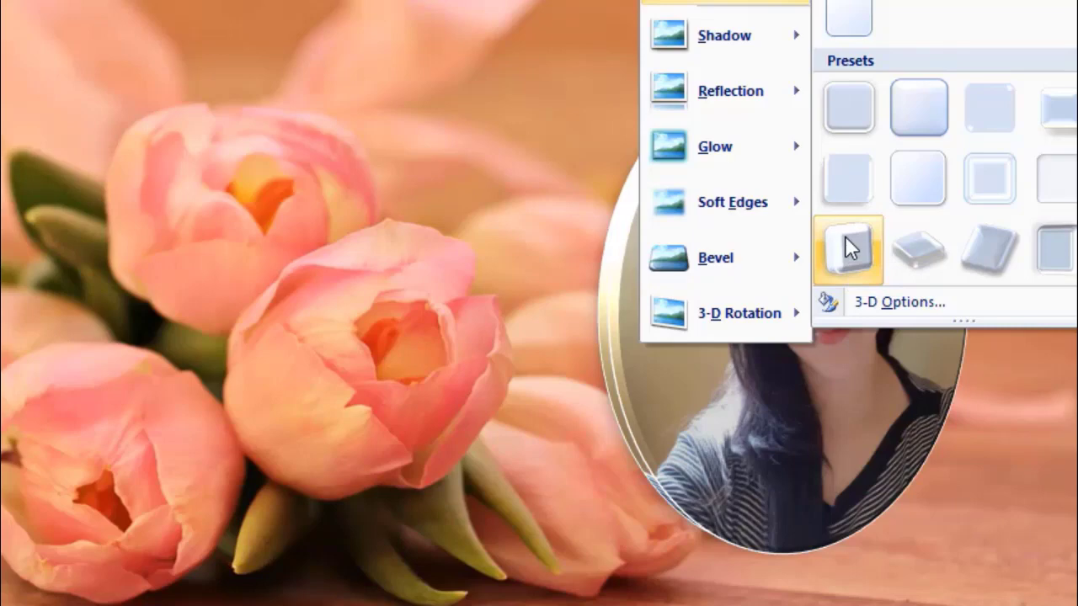
click(844, 236)
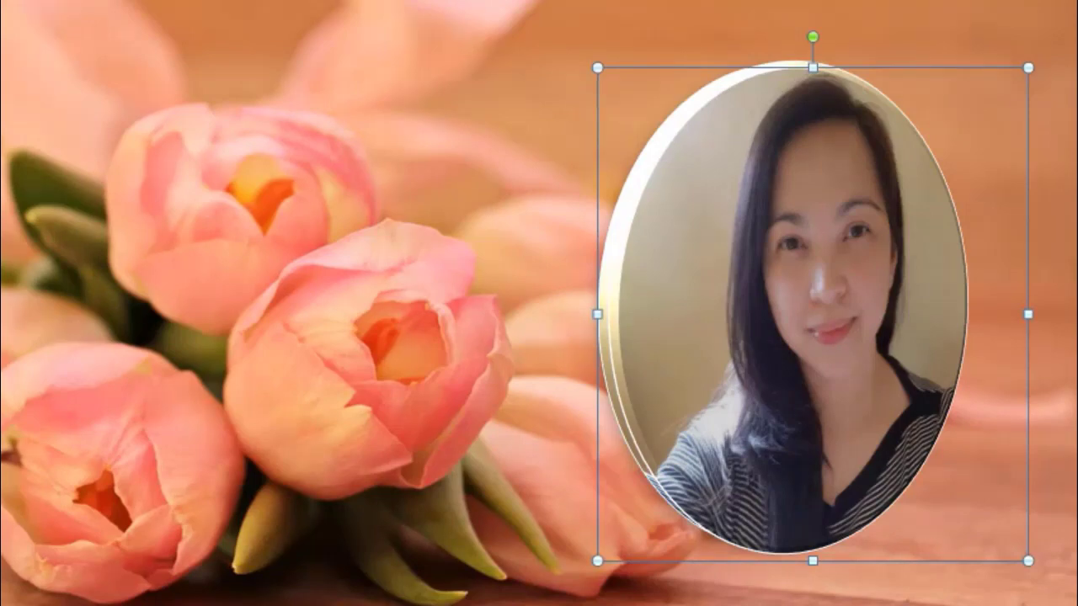
click(674, 2)
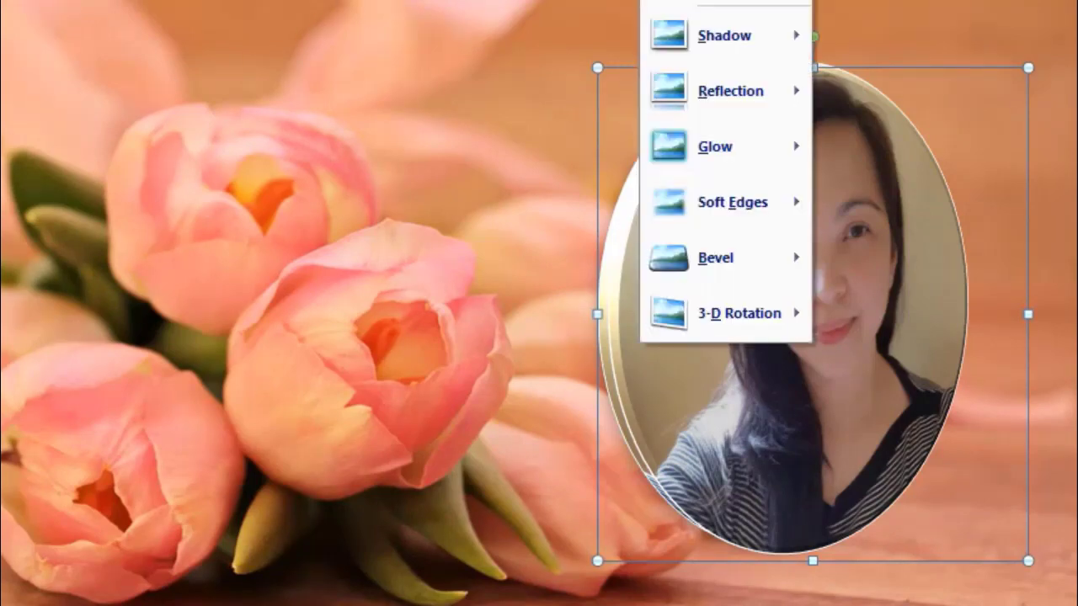
mouse_move(739, 313)
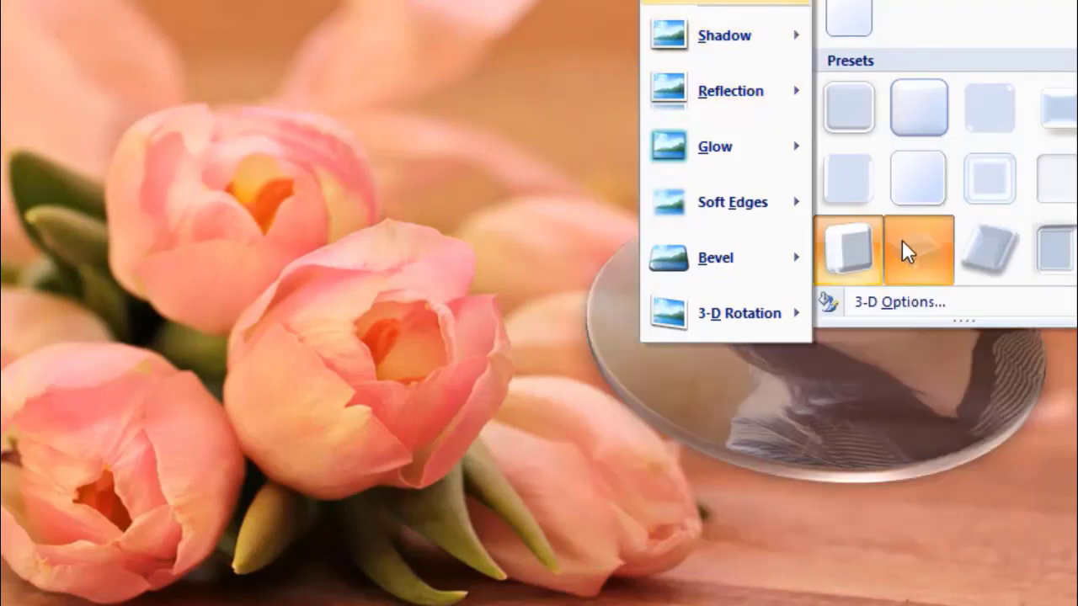
click(902, 240)
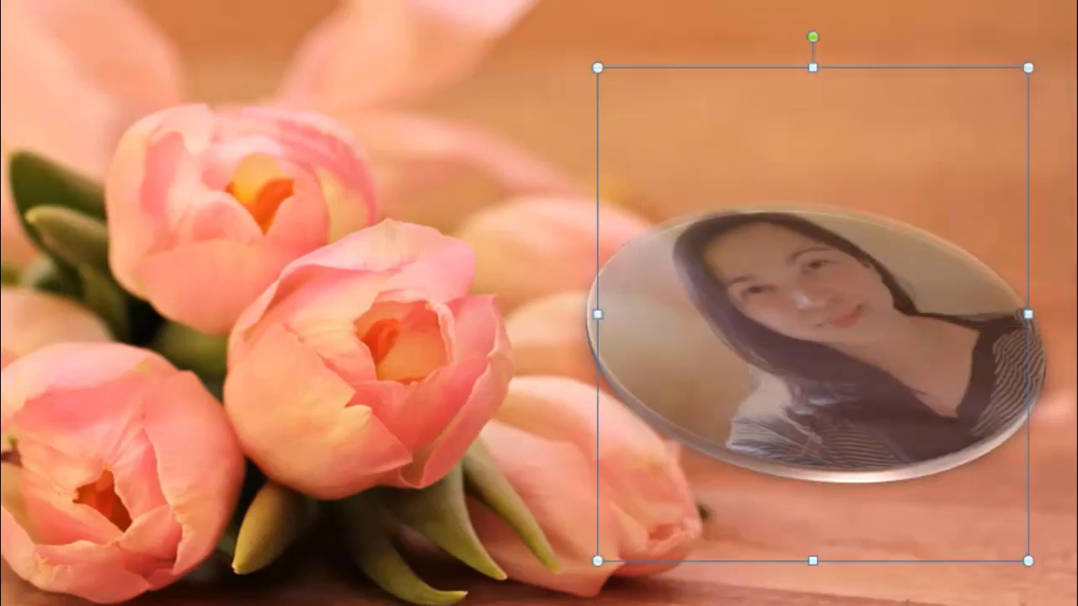
Step: Rotate the portrait about 25° clockwise
key(Escape)
click(802, 346)
drag(813, 31, 884, 98)
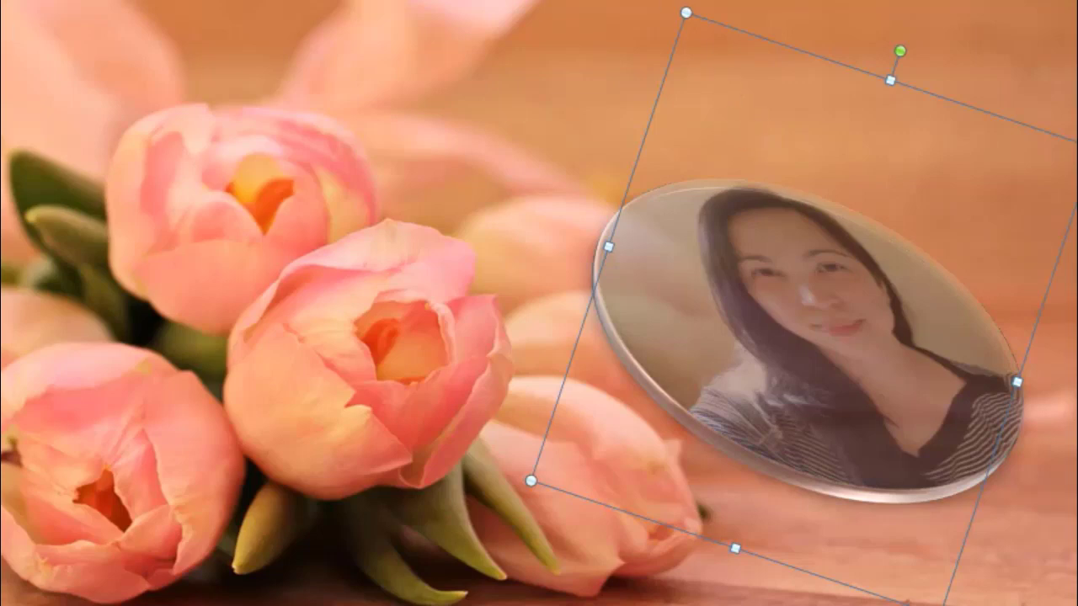
Step: Apply Preset 11 to the portrait and rotate it back counter-clockwise to a slight tilt
key(Escape)
click(878, 409)
drag(900, 44, 931, 97)
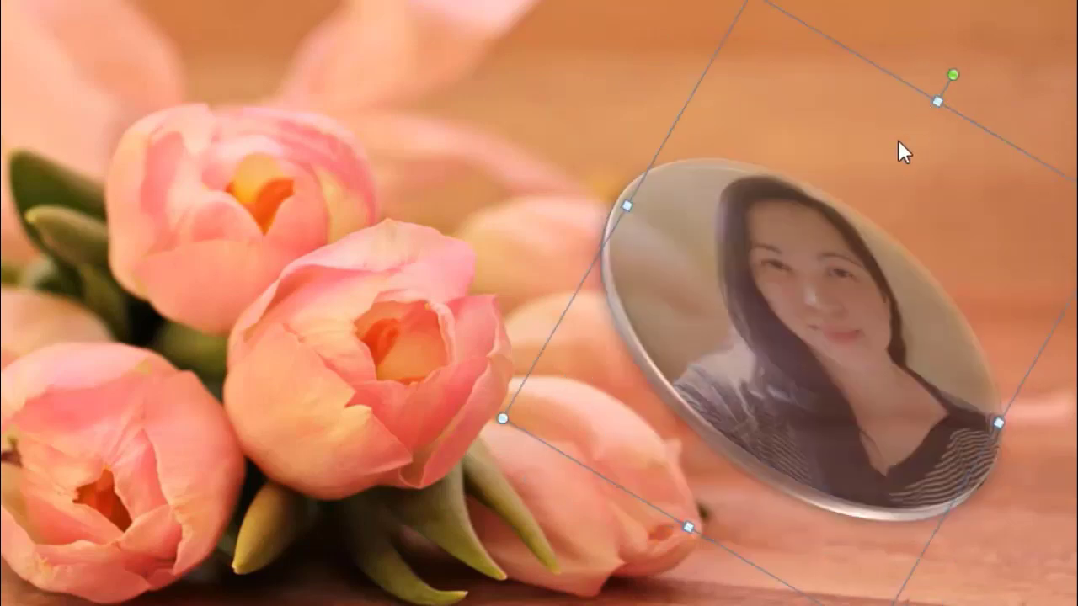
click(758, 7)
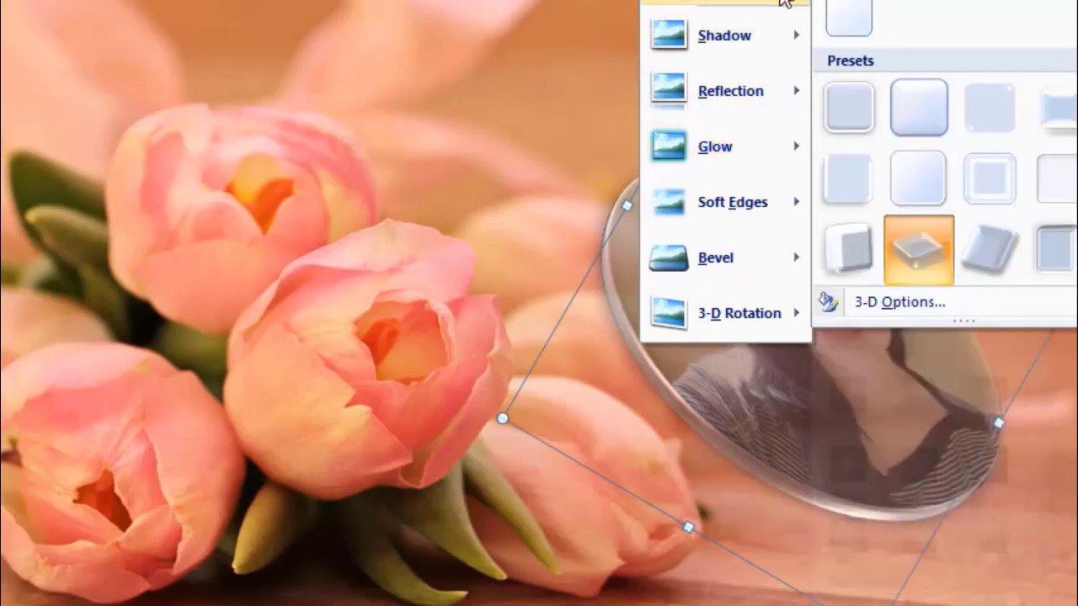
click(1002, 243)
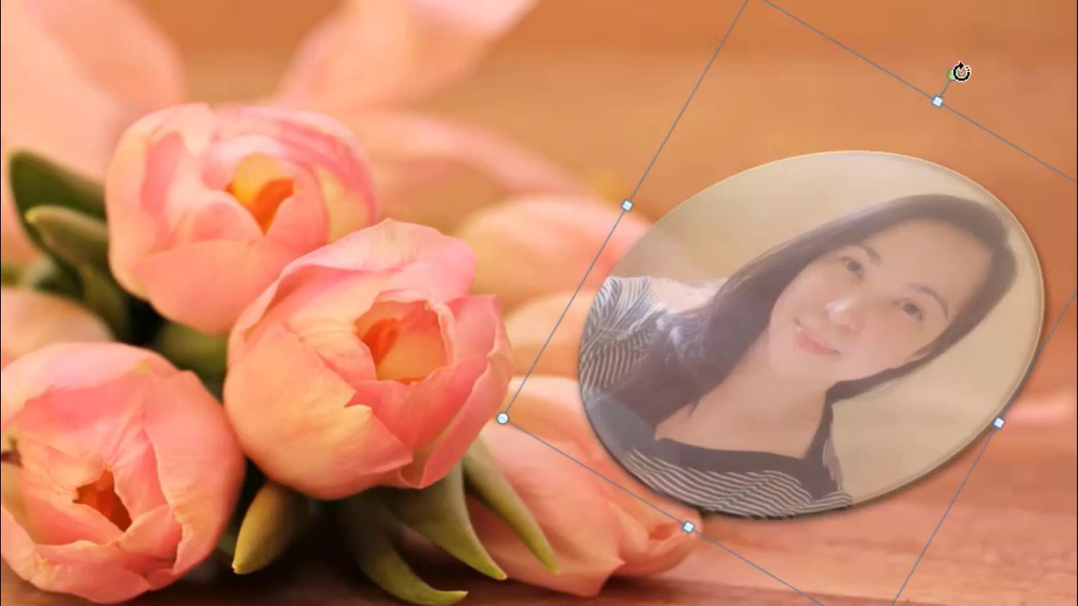
drag(953, 74, 890, 54)
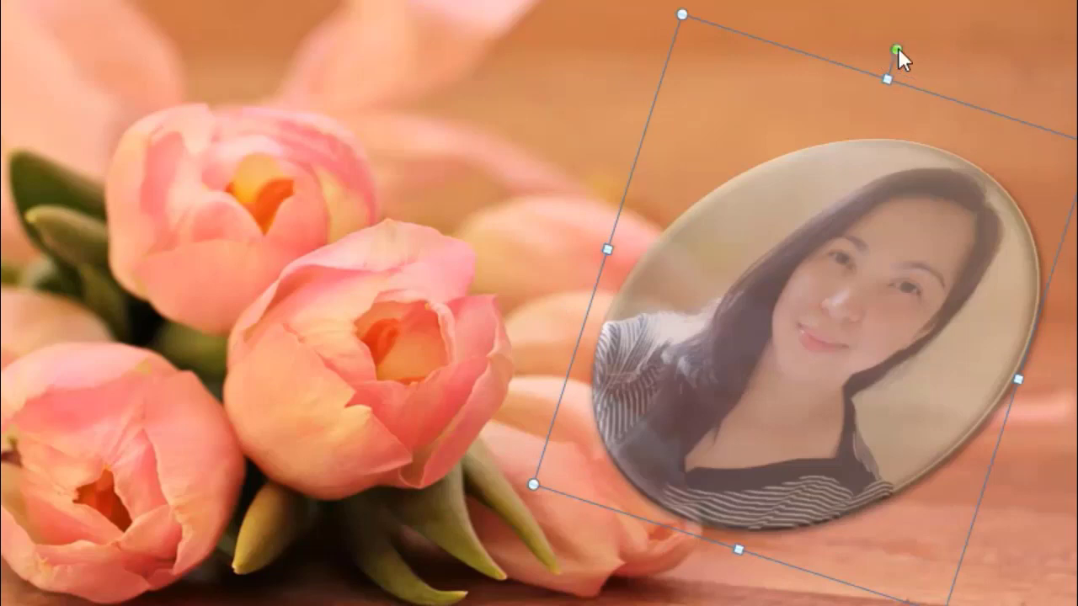
drag(891, 46, 789, 37)
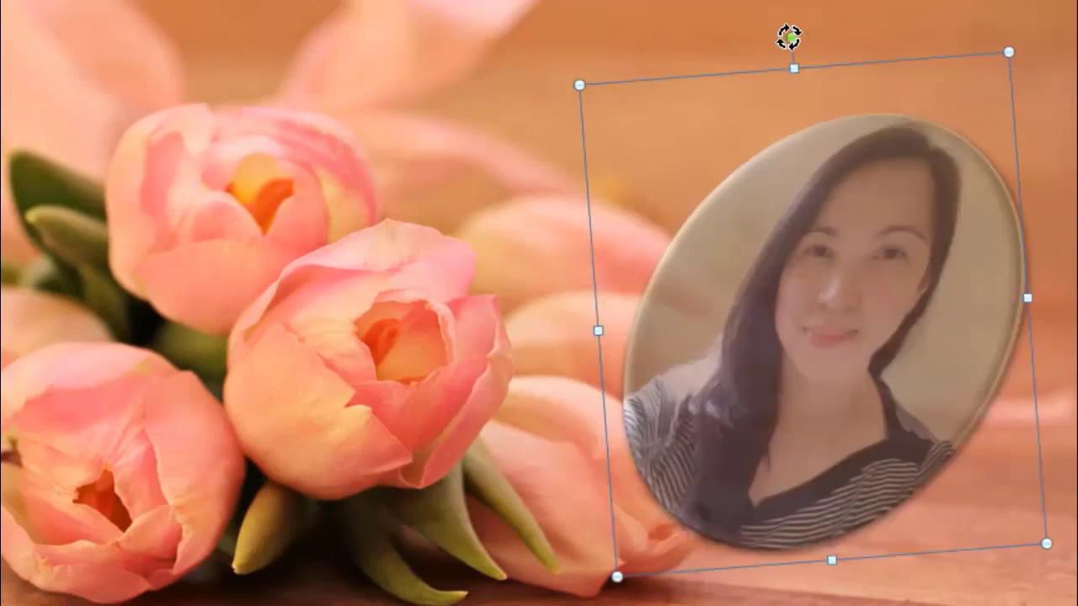
Step: Rotate the oval portrait to a more upright angle
drag(789, 35, 782, 47)
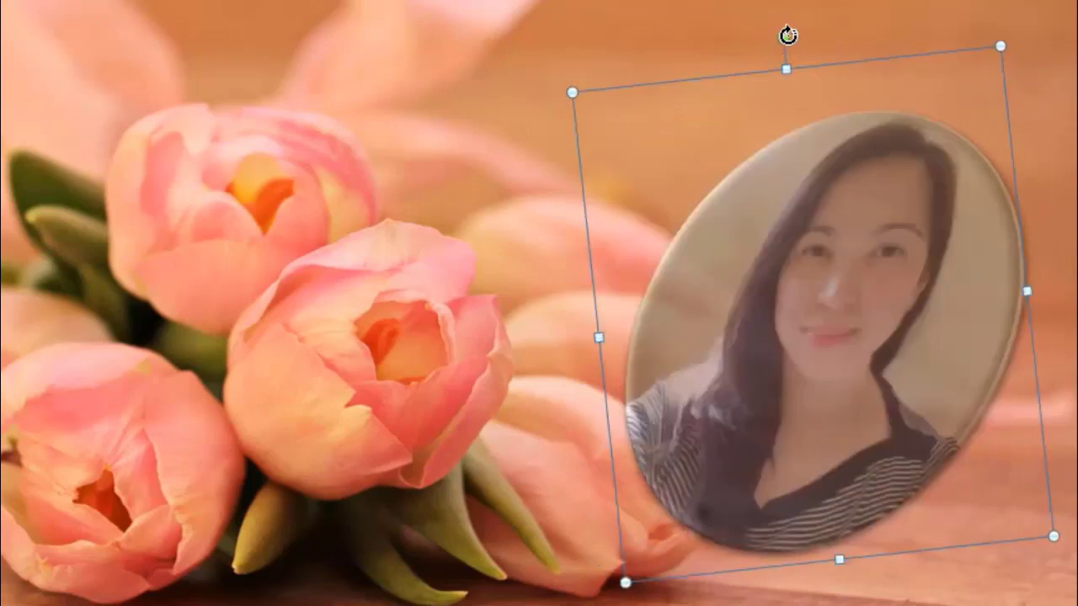
drag(787, 35, 733, 41)
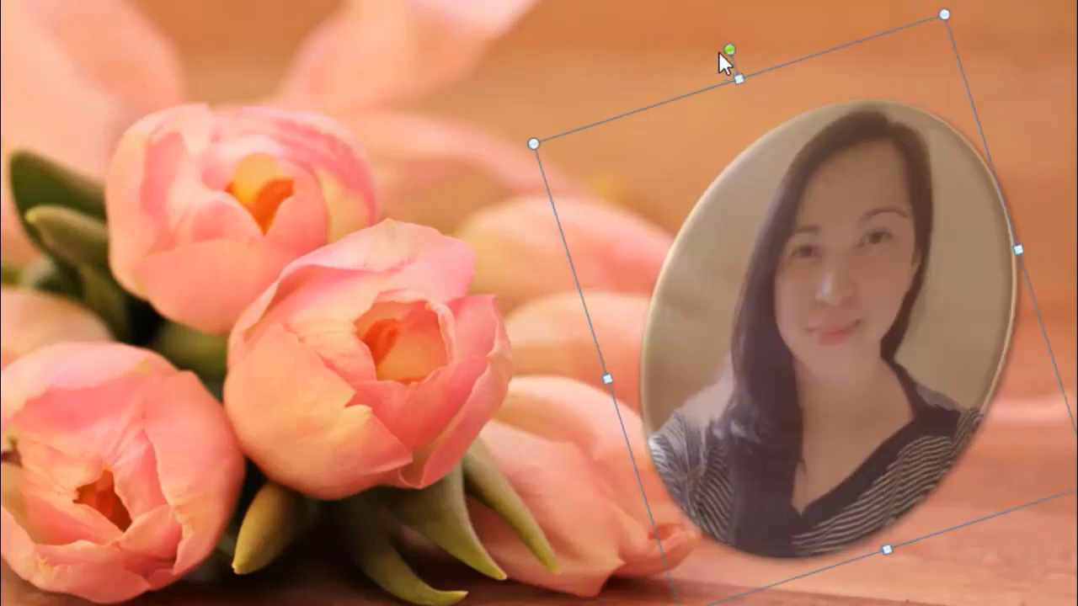
click(523, 96)
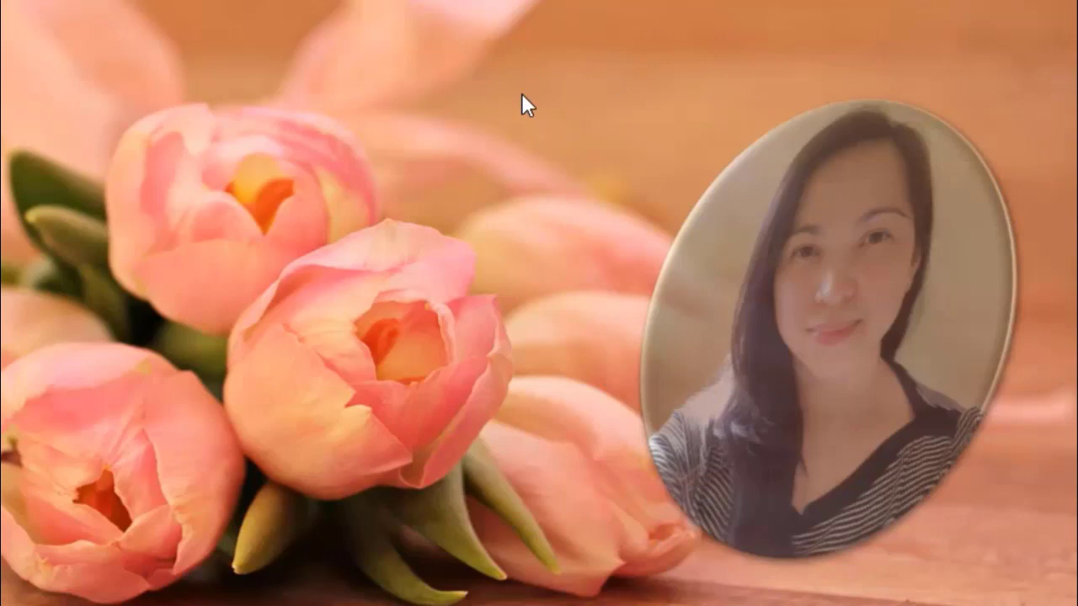
Step: Stretch the portrait's top edge slightly upward
click(827, 221)
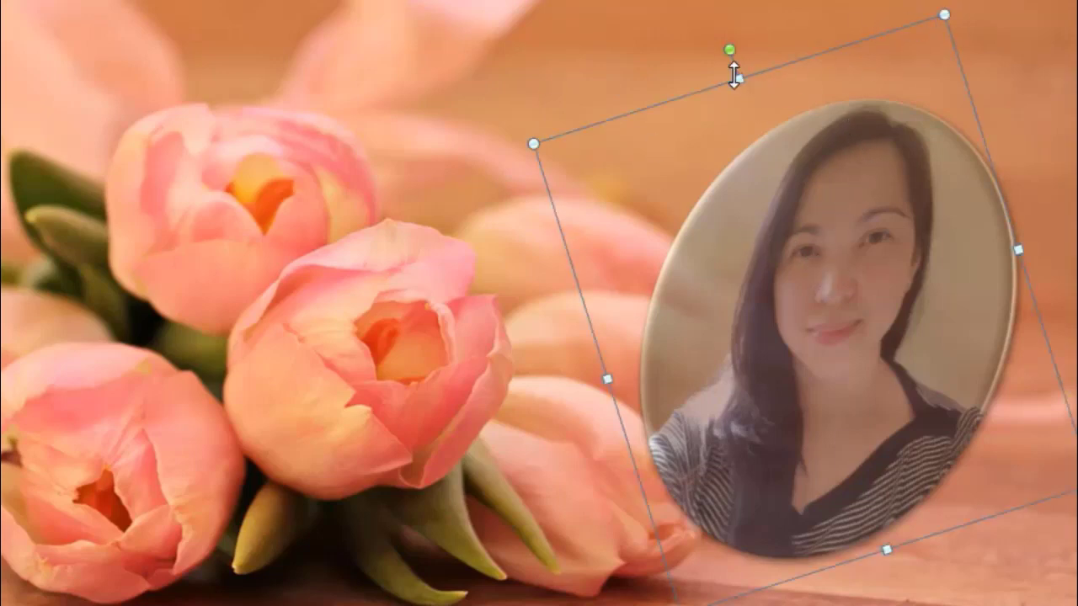
drag(738, 74, 729, 53)
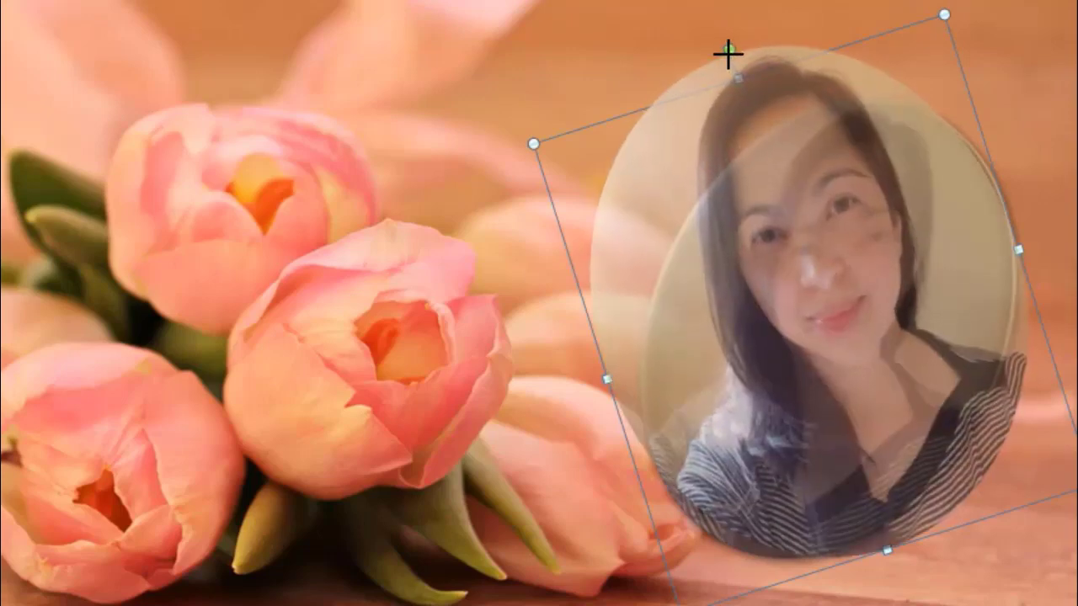
click(378, 158)
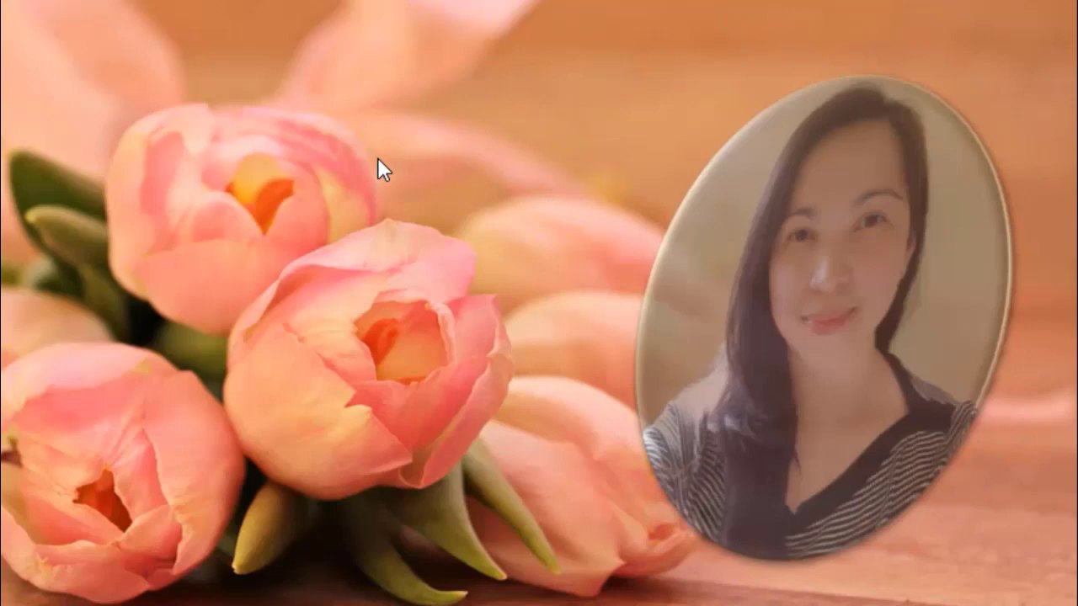
click(887, 301)
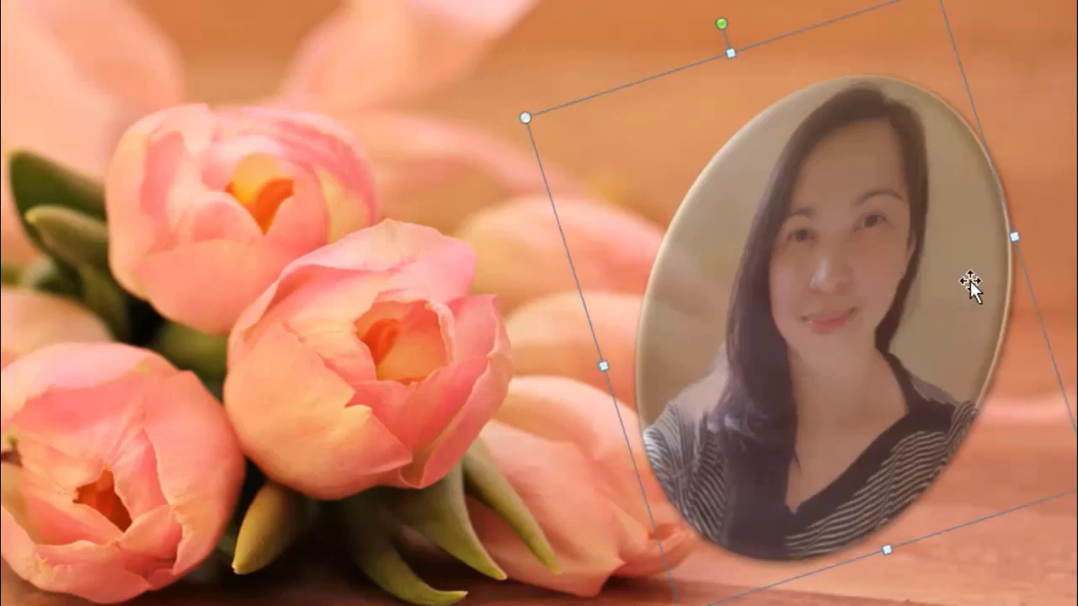
right_click(877, 260)
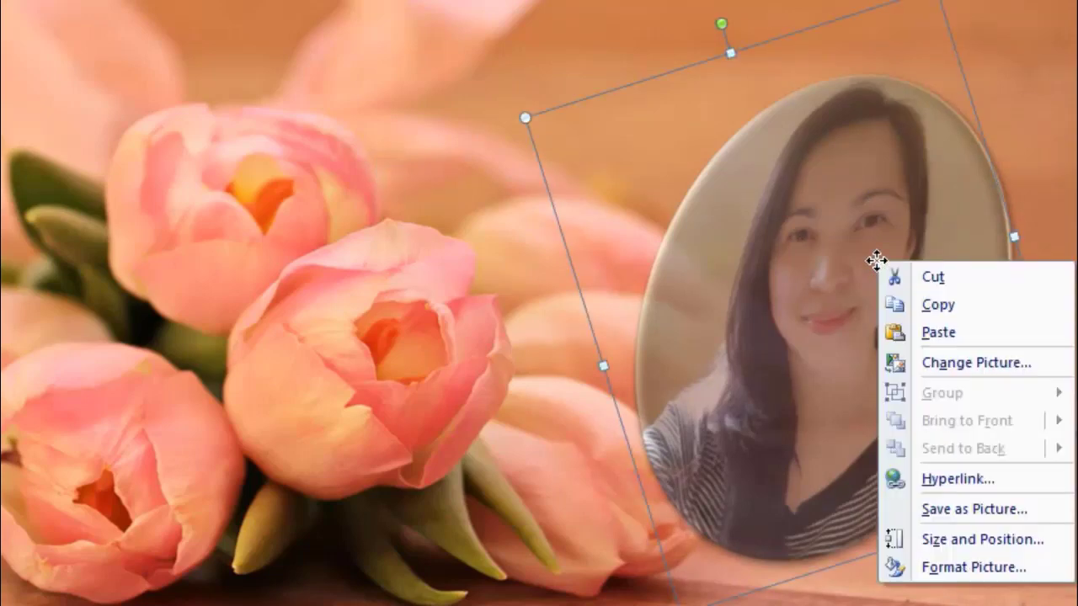
Step: Paste a duplicate of the oval portrait and resize it from its corners over the original
click(952, 307)
right_click(758, 267)
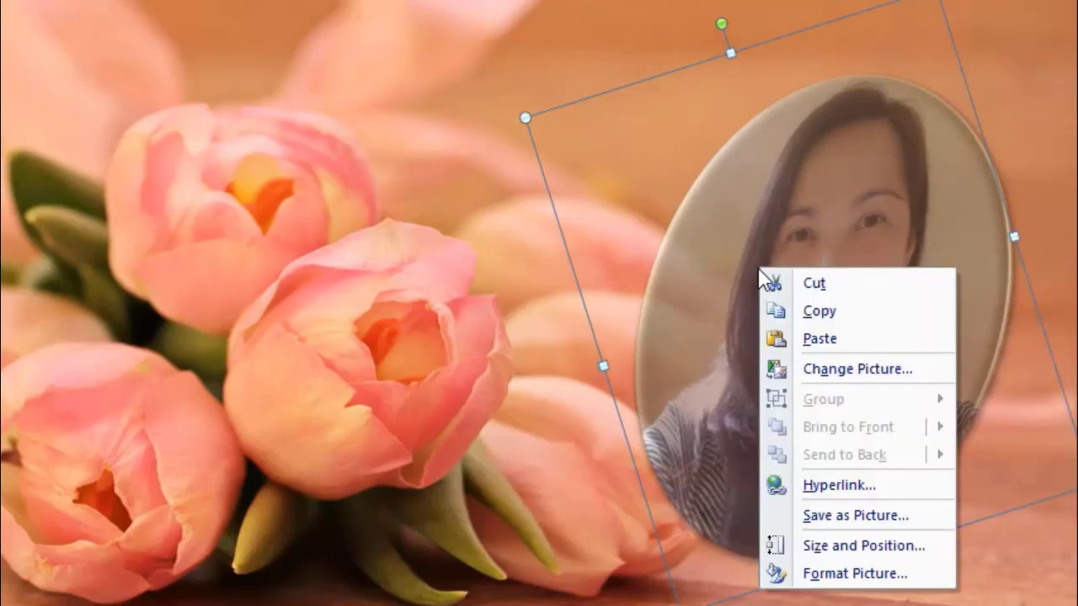
click(836, 339)
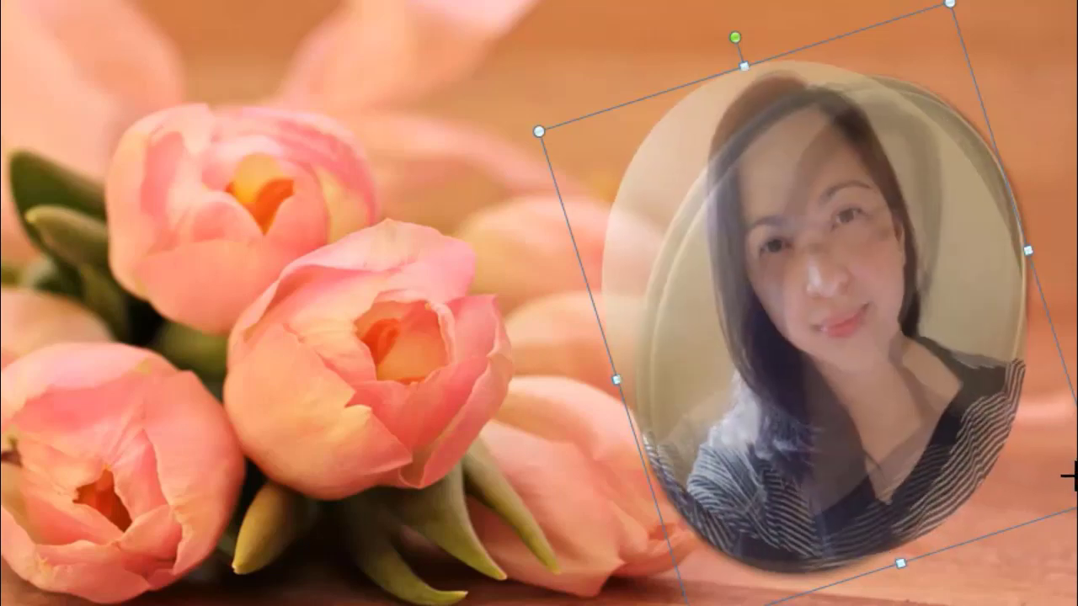
drag(1075, 472, 1012, 432)
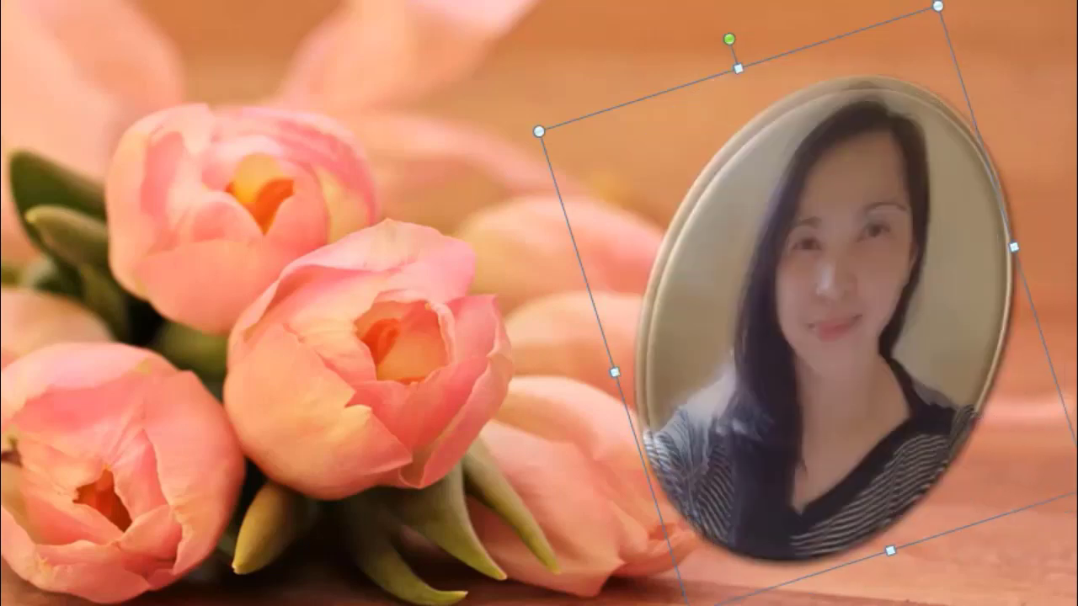
drag(1059, 474, 1059, 470)
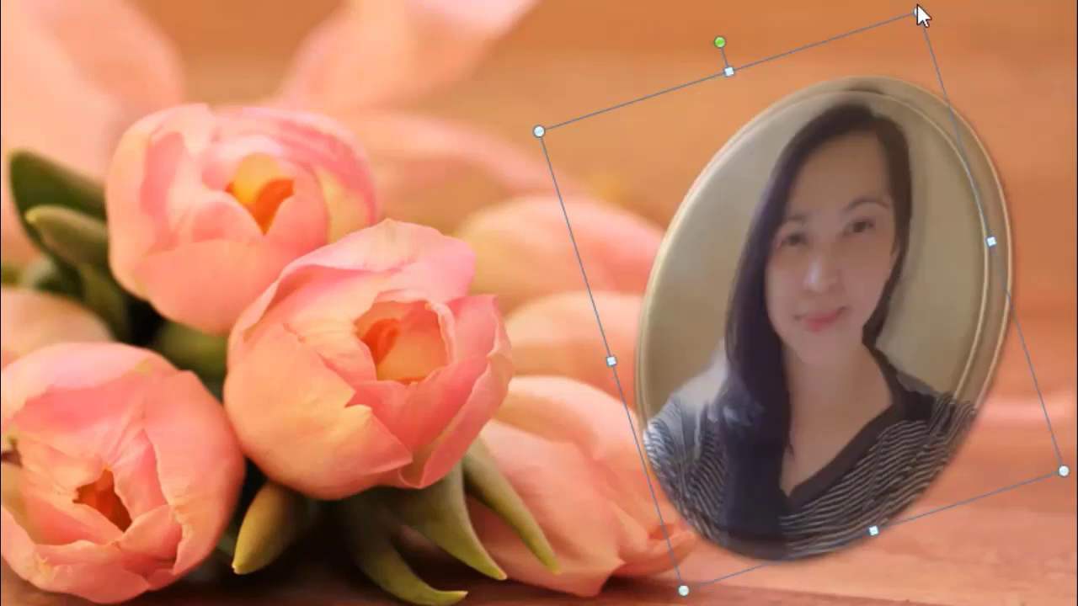
drag(918, 12, 926, 4)
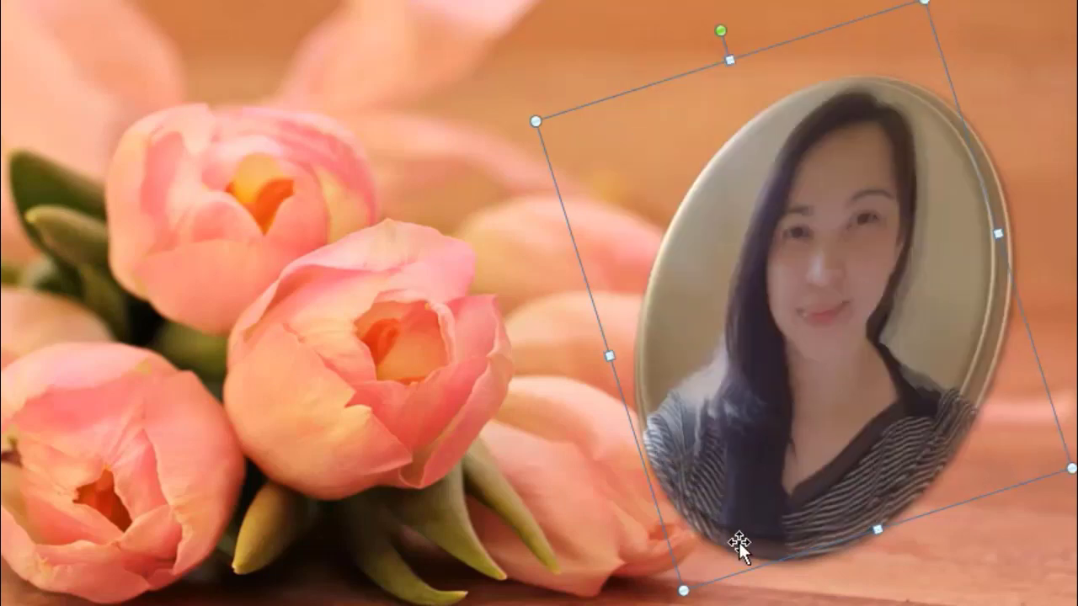
drag(683, 590, 679, 595)
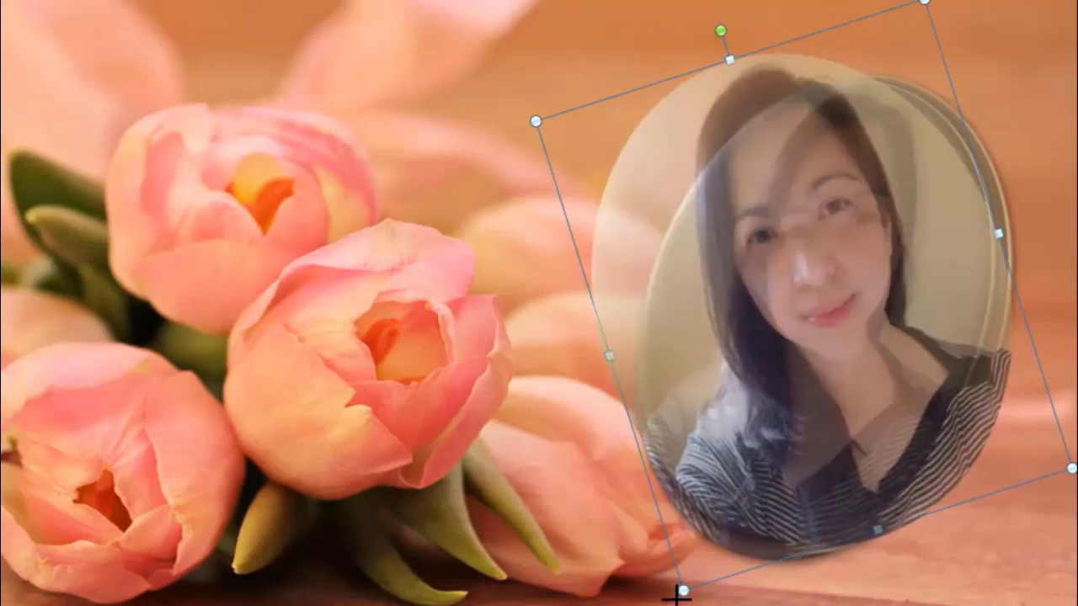
drag(677, 597, 682, 590)
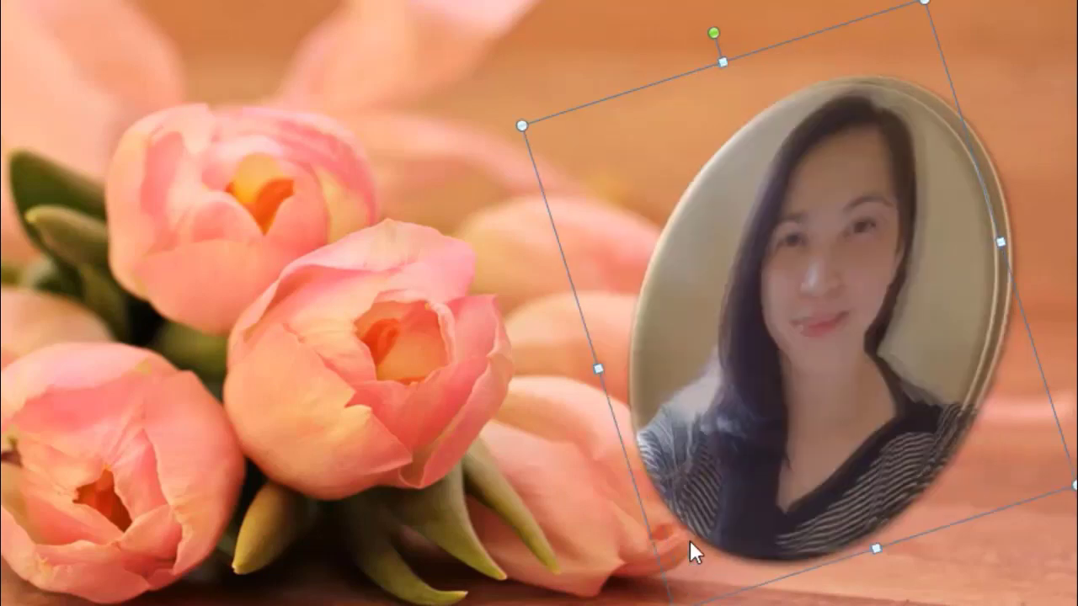
Step: Pull the portrait's left edge slightly inward
click(1031, 135)
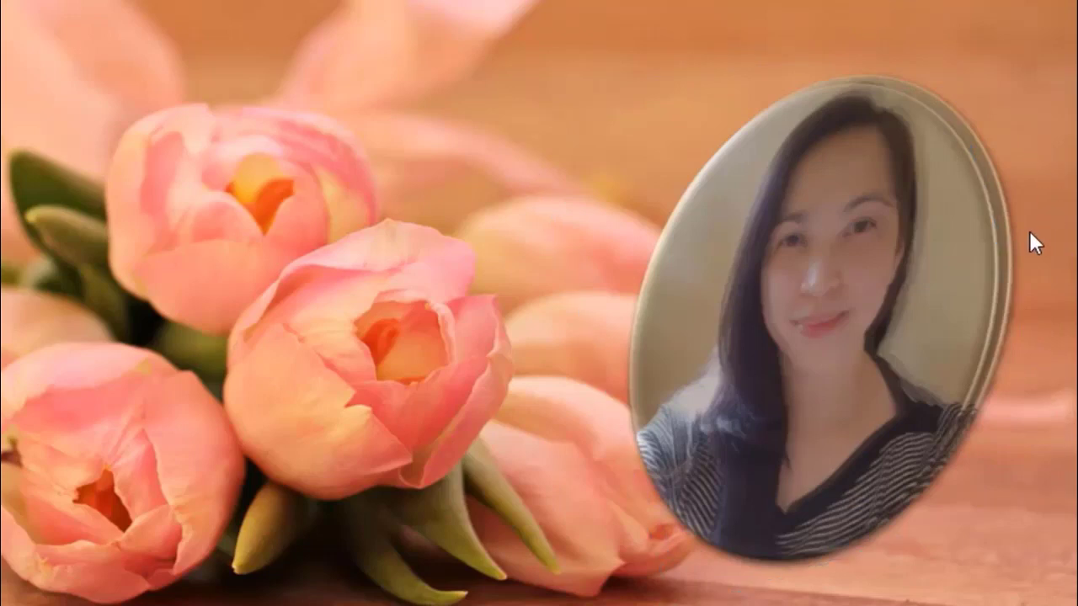
click(839, 256)
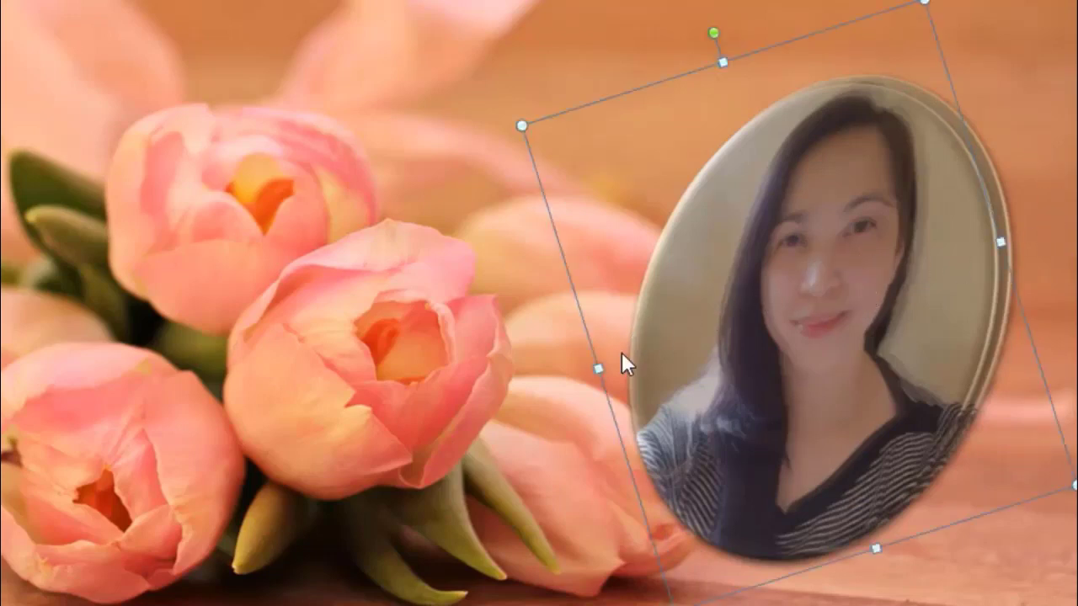
drag(595, 364, 603, 365)
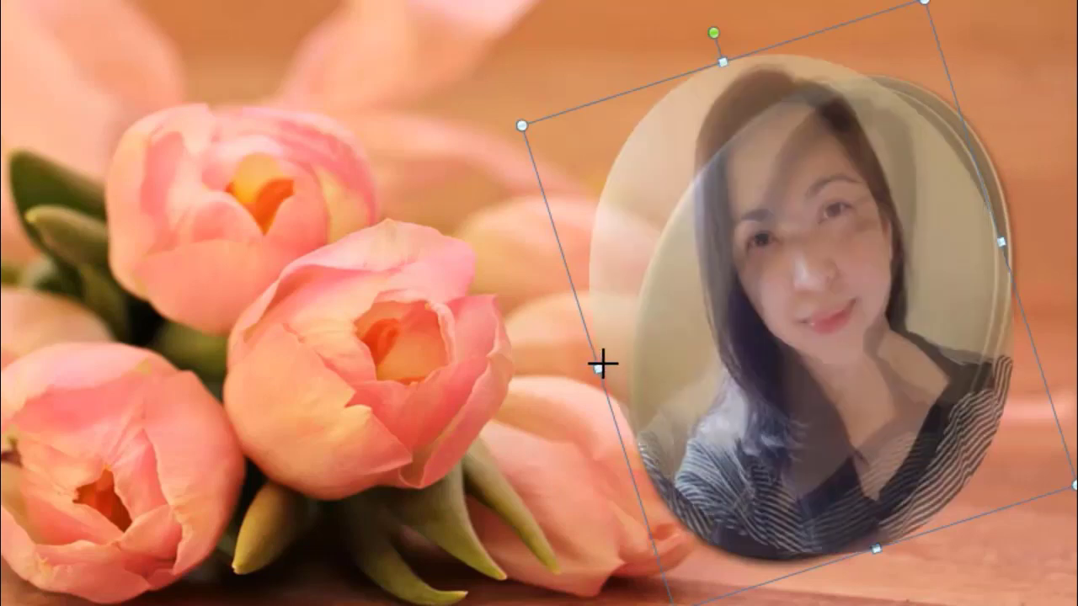
click(1036, 102)
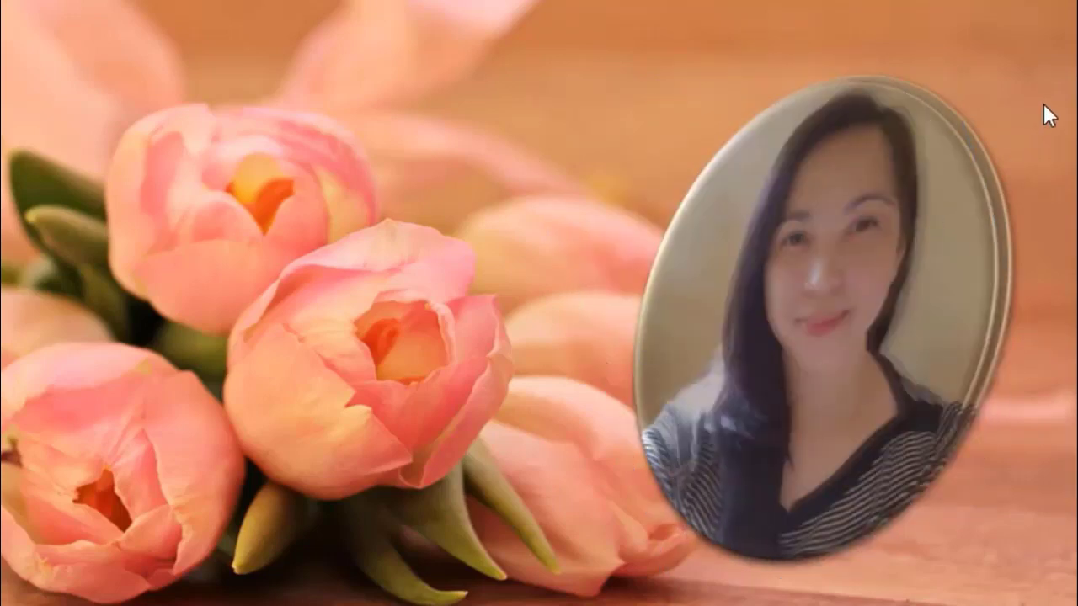
click(964, 273)
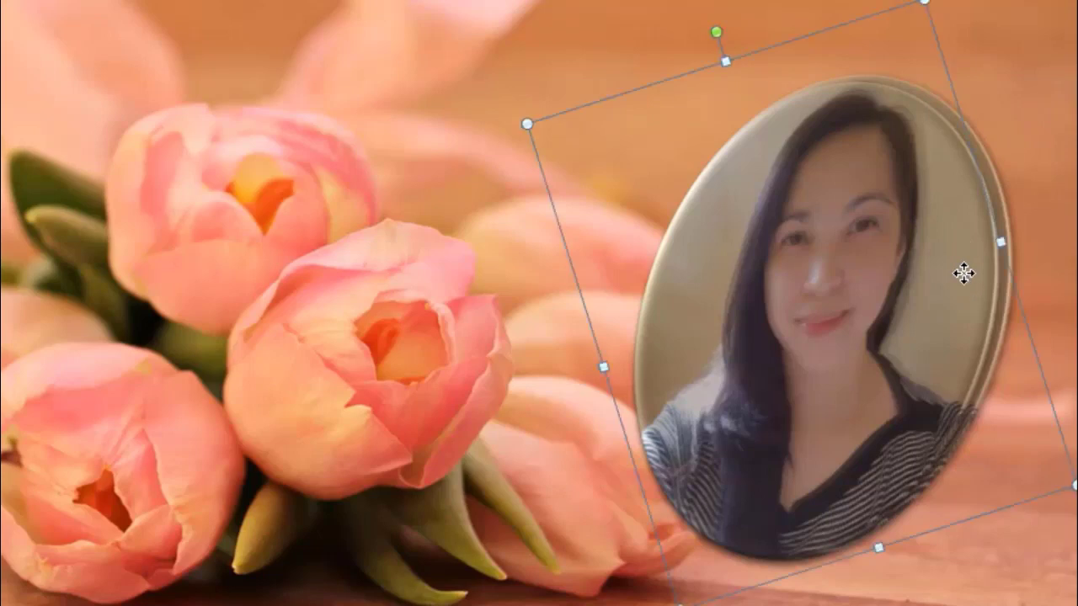
Step: Paste another copy of the portrait and shift it slightly left to offset it
right_click(893, 260)
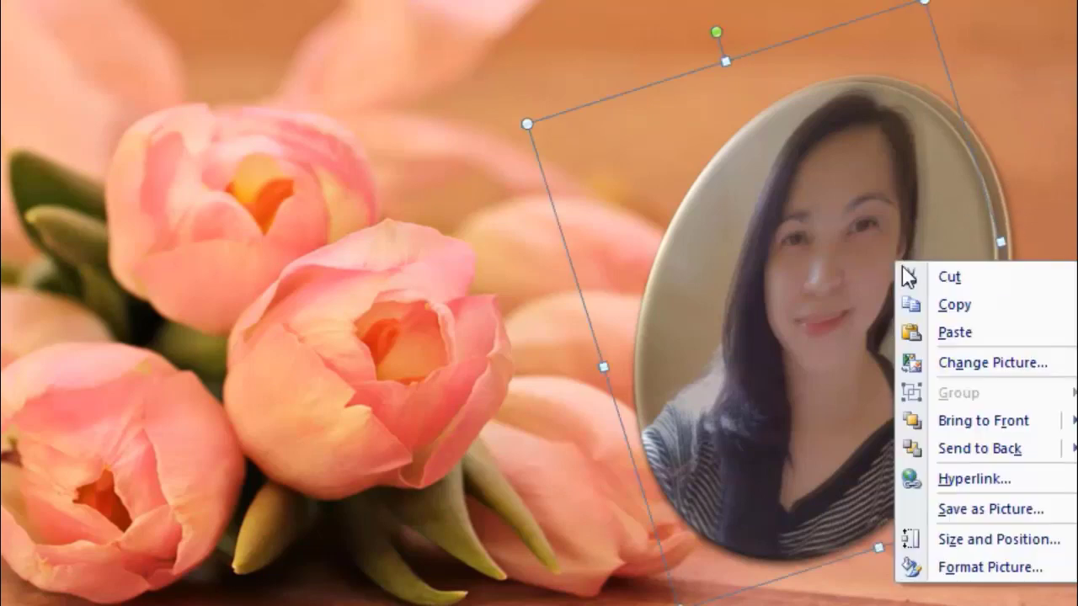
click(914, 305)
right_click(782, 289)
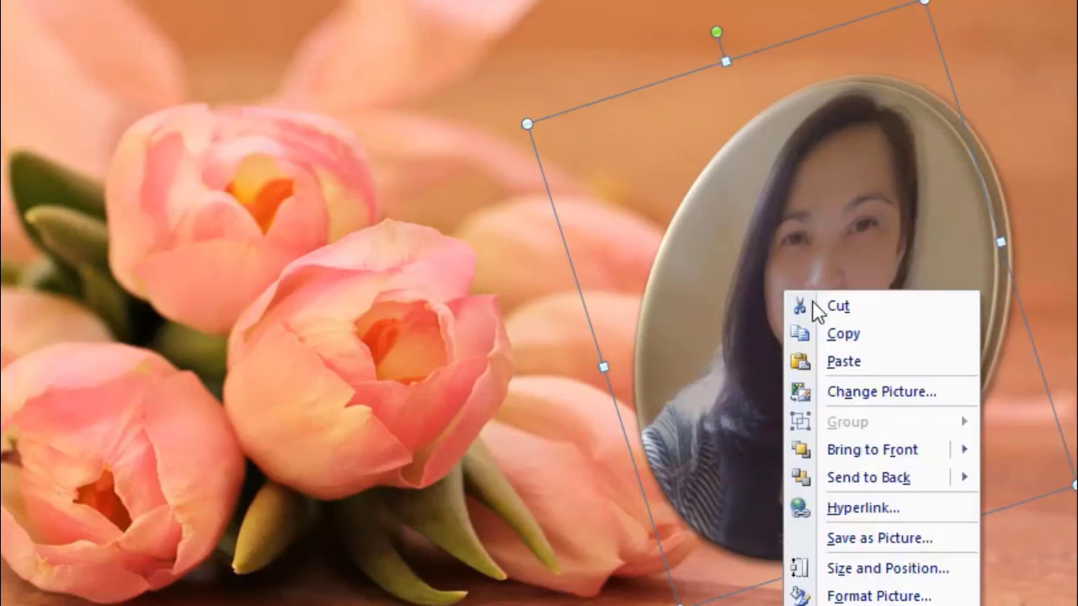
click(850, 362)
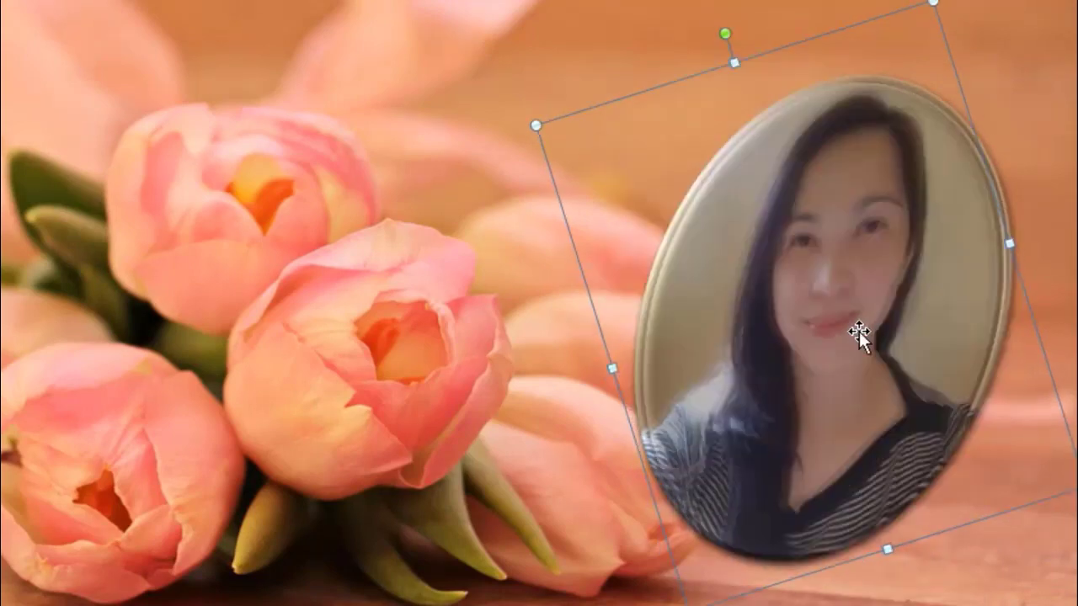
drag(839, 360, 817, 360)
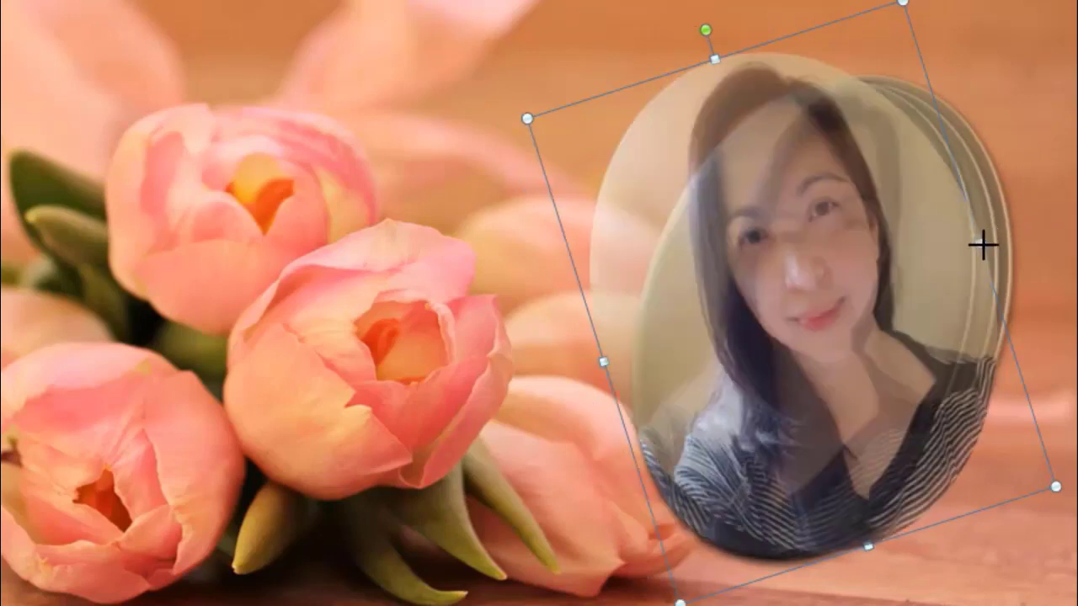
Step: Widen the portrait slightly to the right and check the result
drag(977, 244, 986, 241)
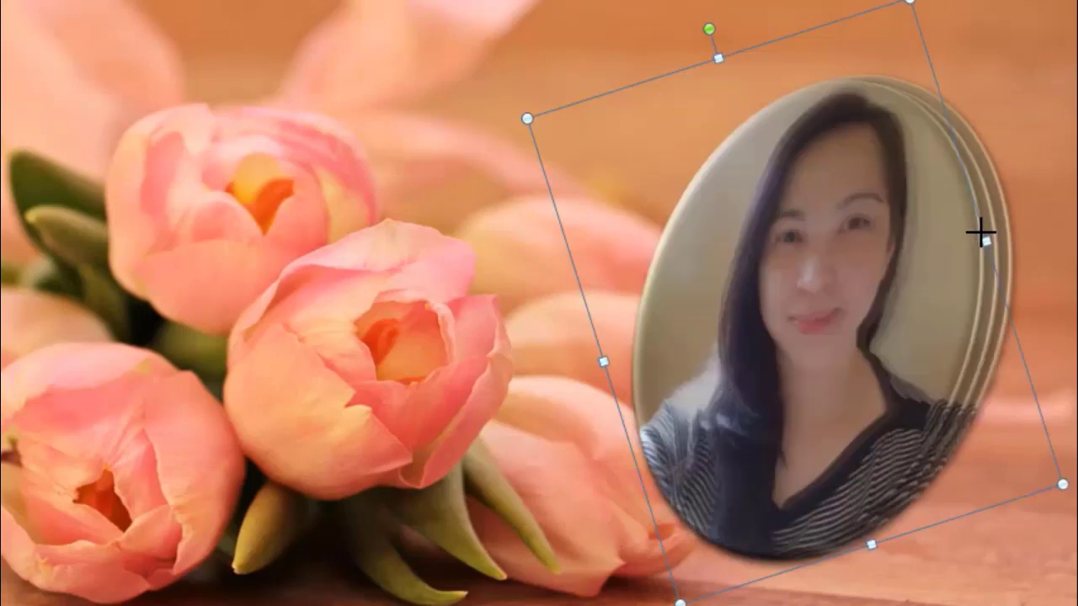
click(1037, 105)
click(900, 234)
click(1061, 149)
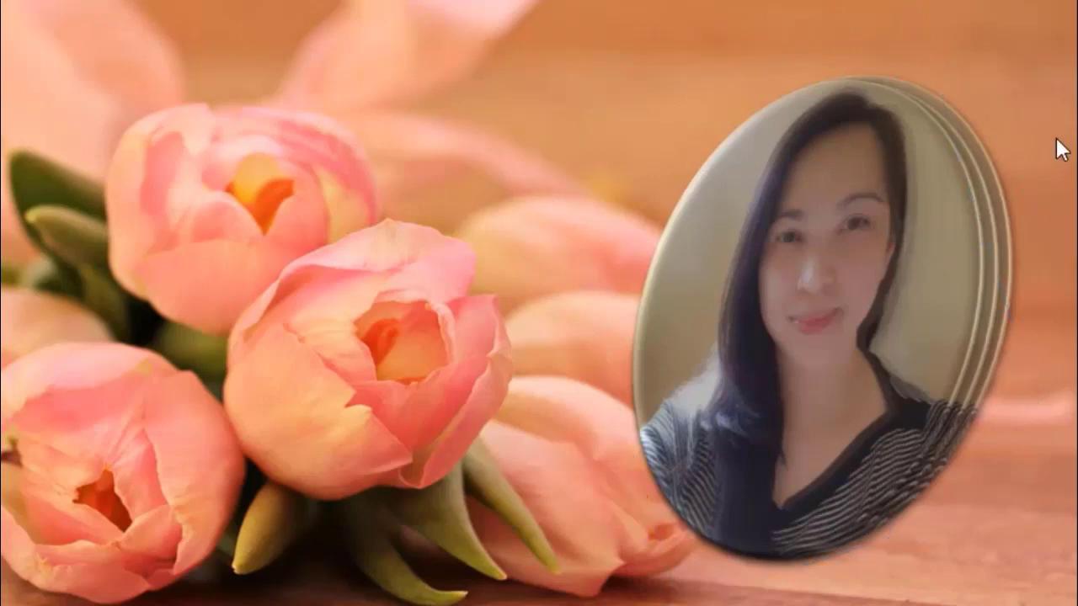
click(915, 242)
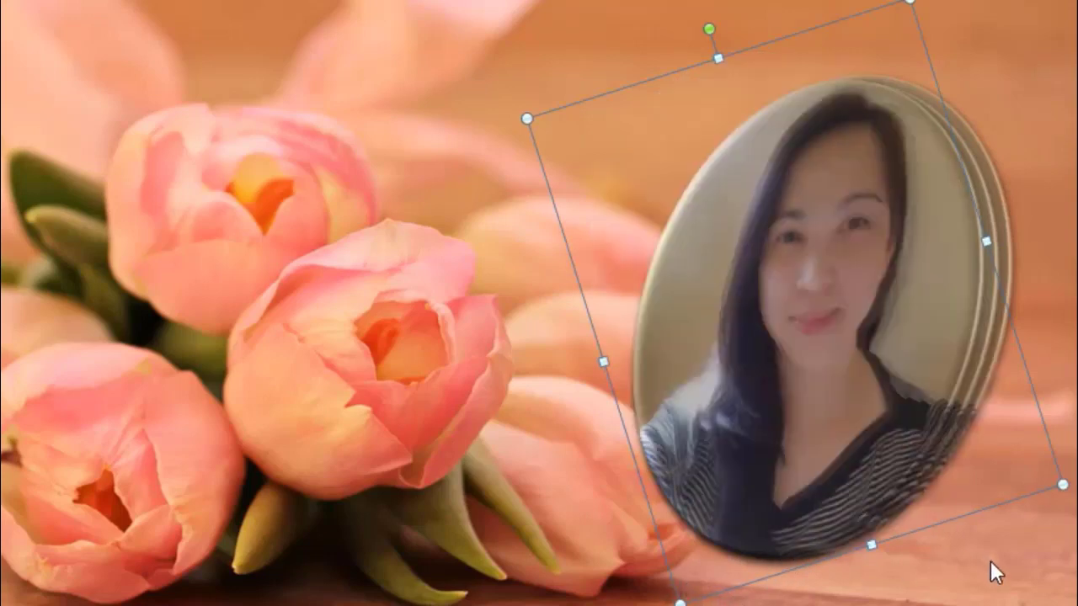
click(968, 551)
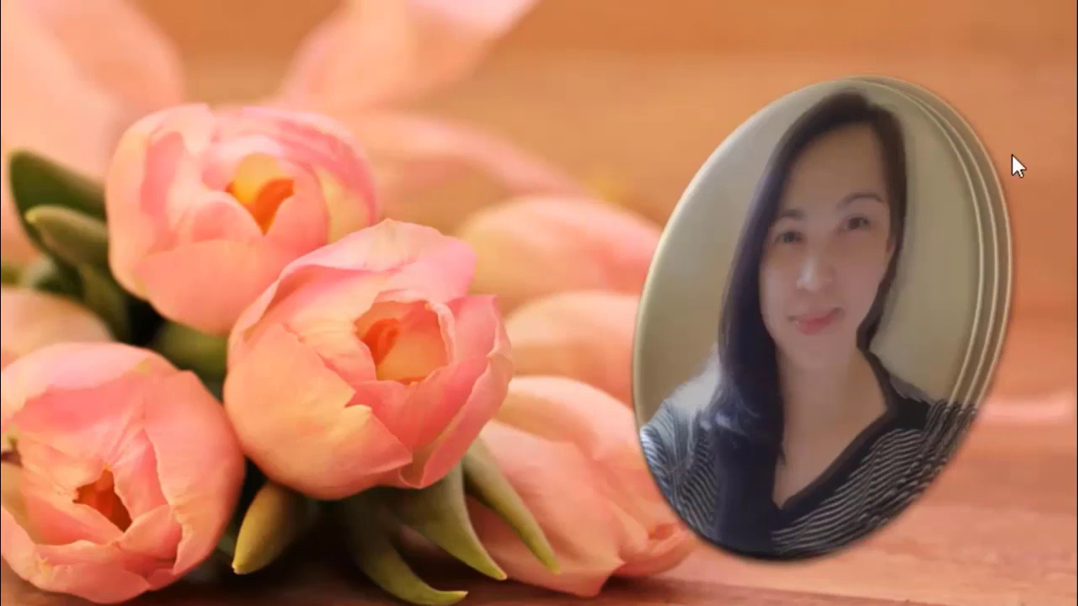
click(839, 288)
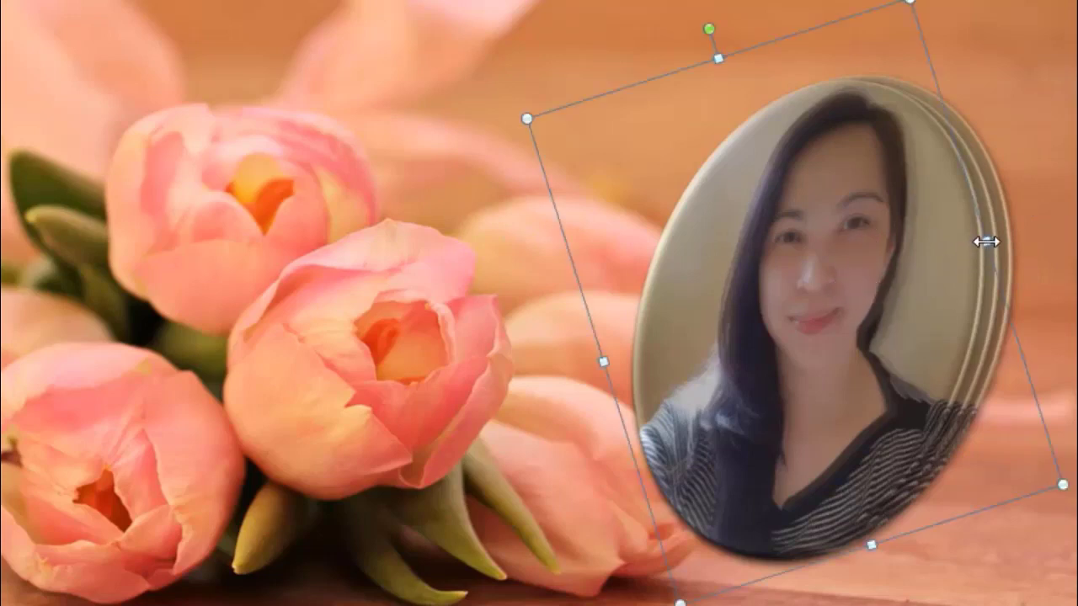
click(1034, 56)
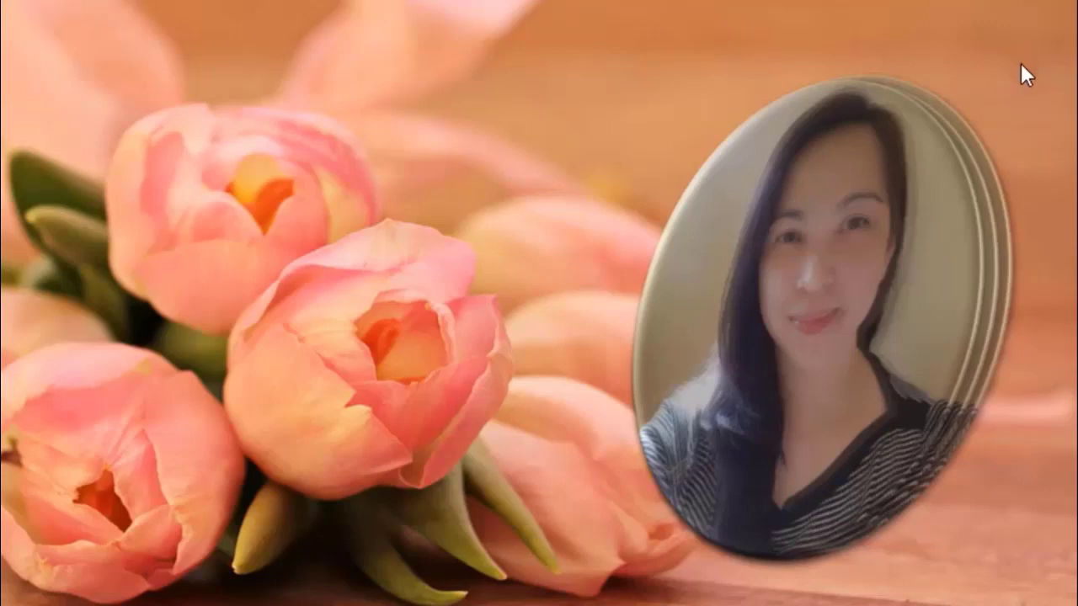
click(759, 250)
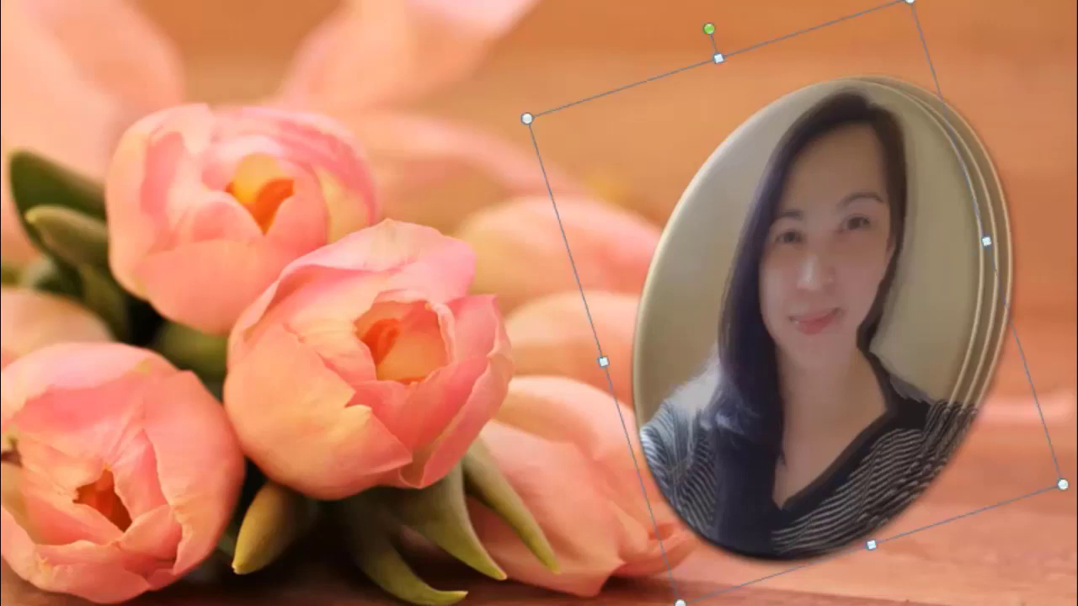
Step: Apply the Riblet bevel to the portrait and recheck the Bevel gallery
click(690, 2)
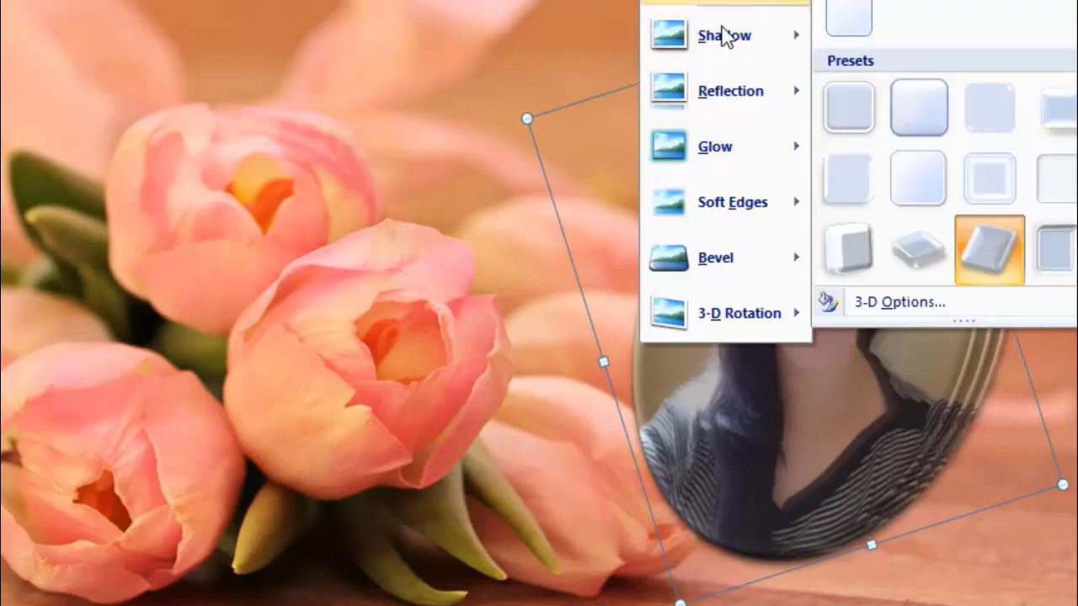
mouse_move(725, 258)
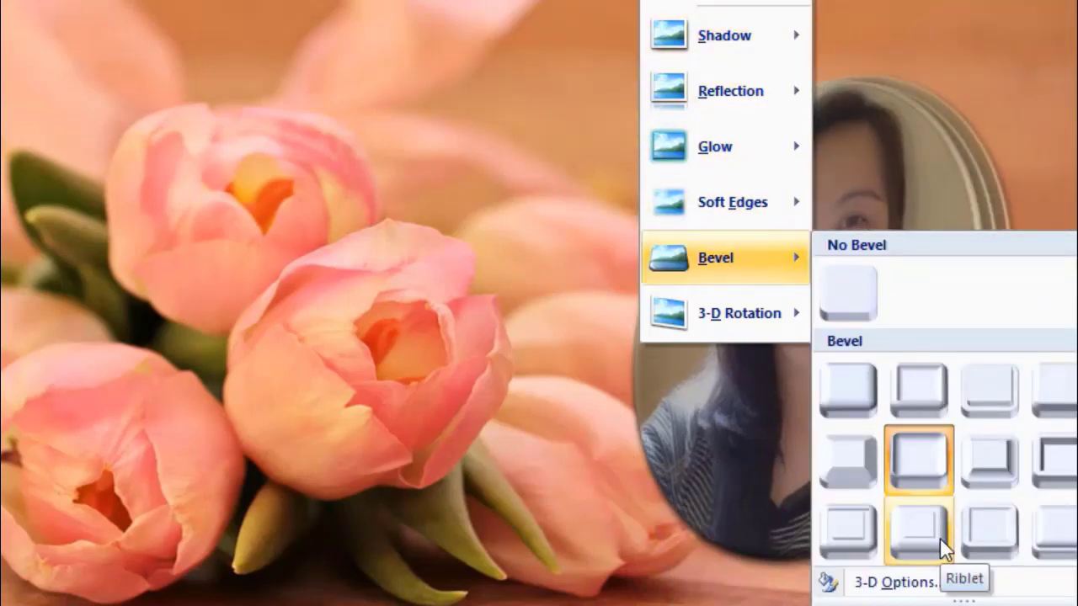
click(940, 537)
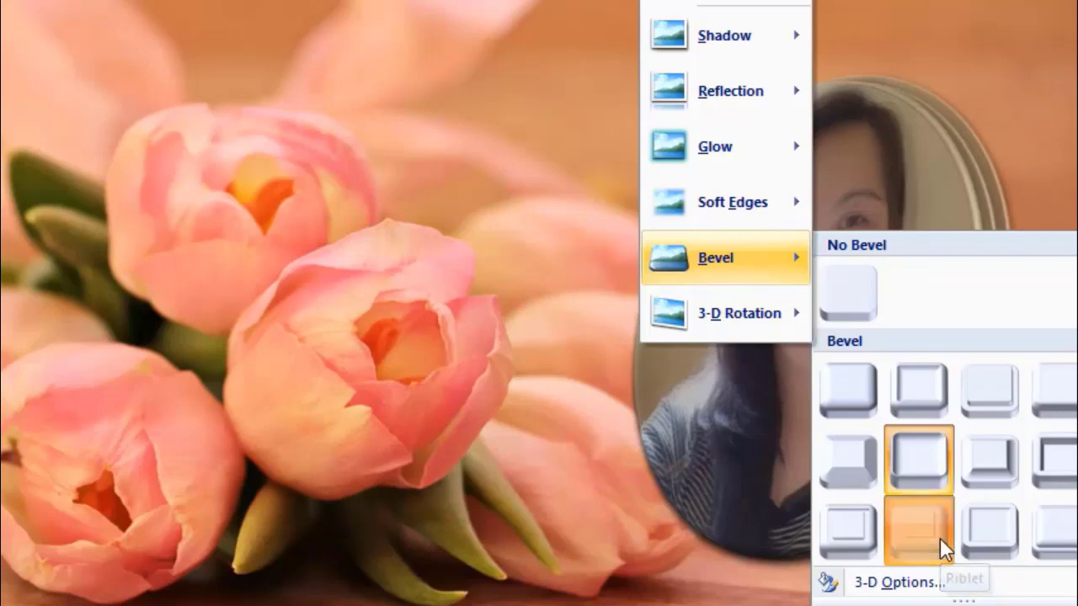
click(1023, 115)
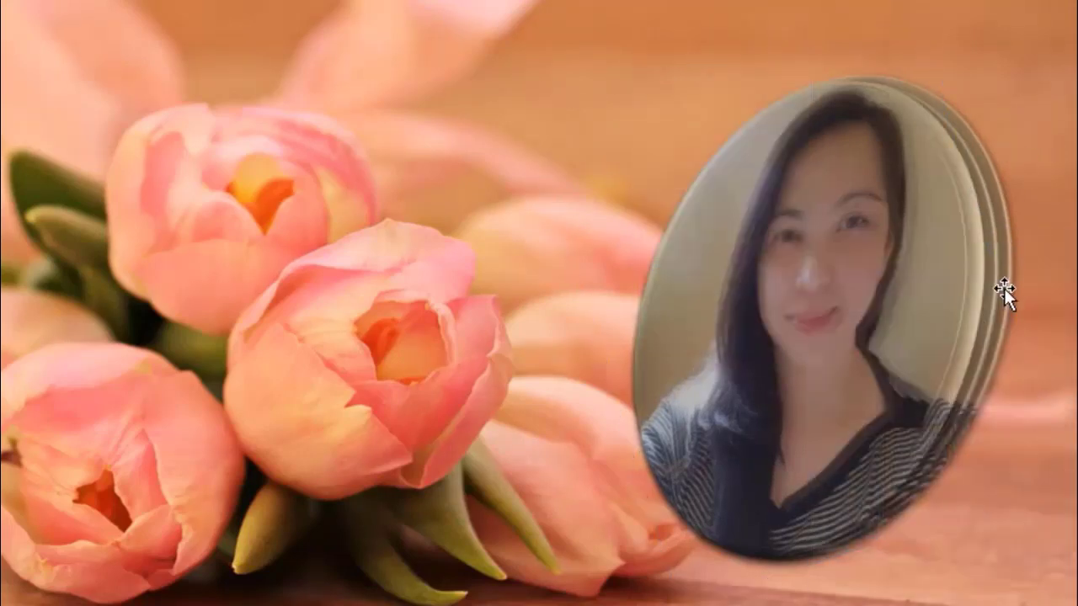
click(991, 290)
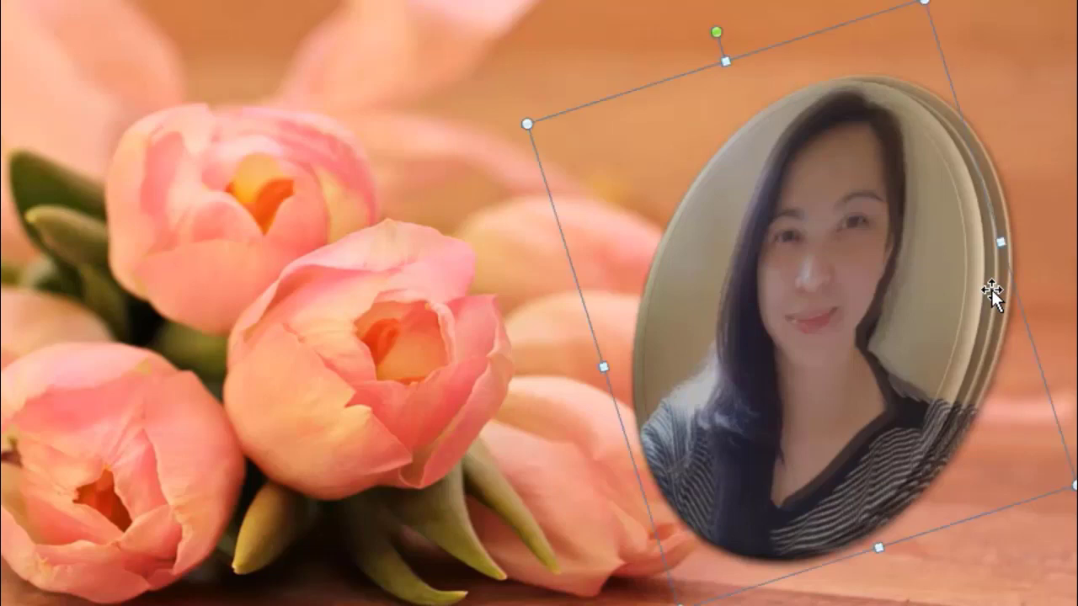
click(808, 4)
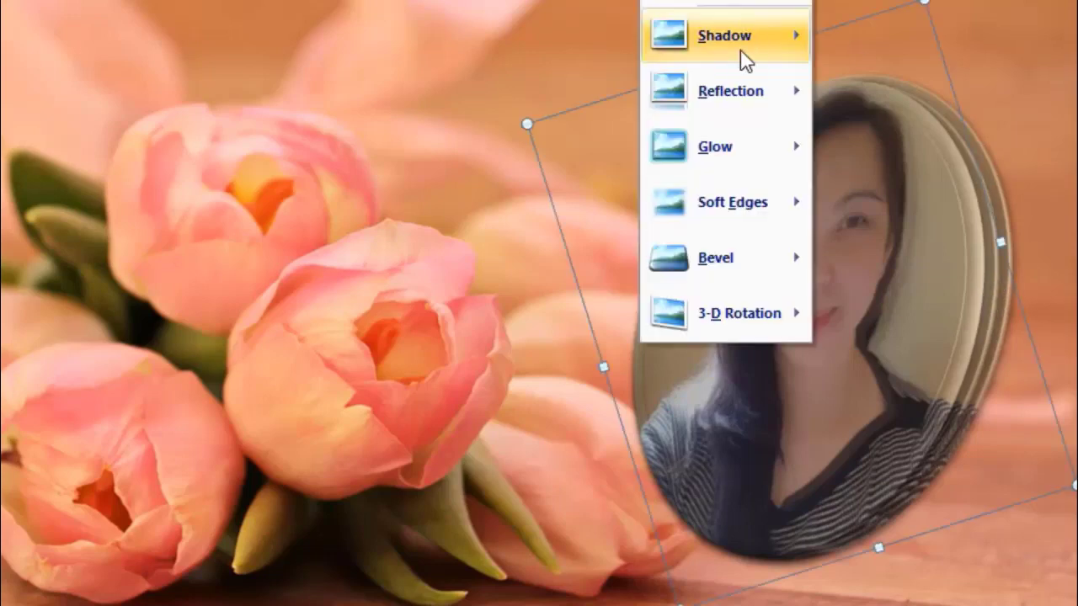
mouse_move(726, 257)
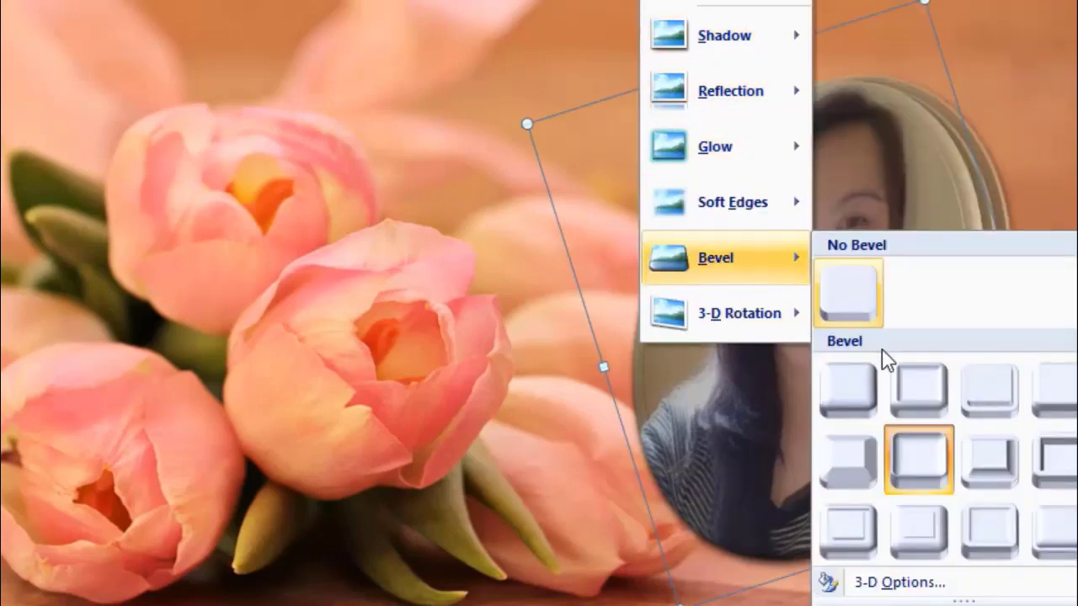
click(920, 532)
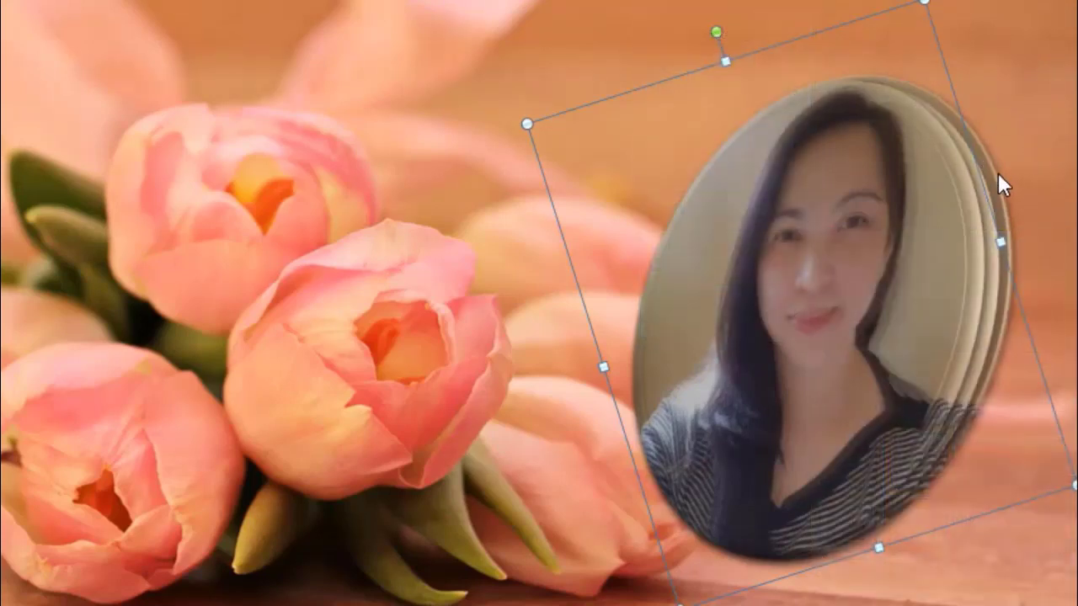
click(724, 0)
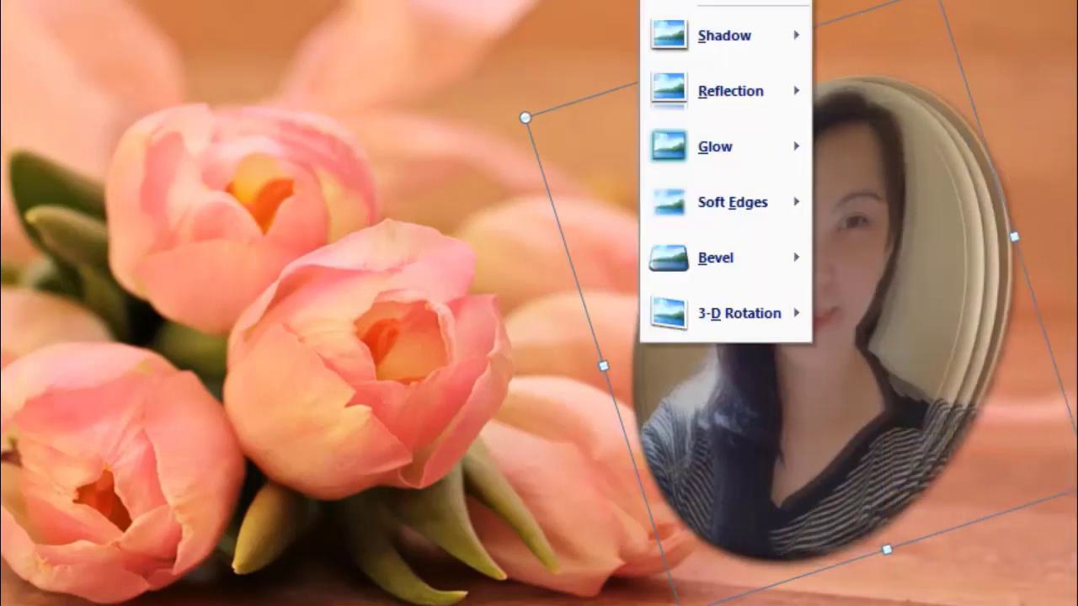
mouse_move(726, 258)
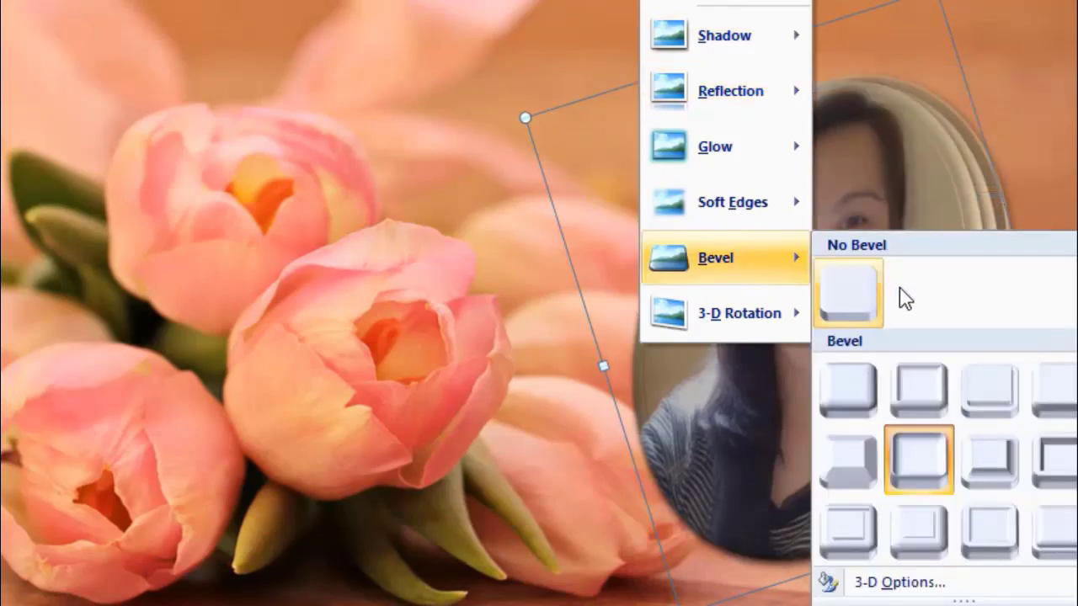
click(918, 529)
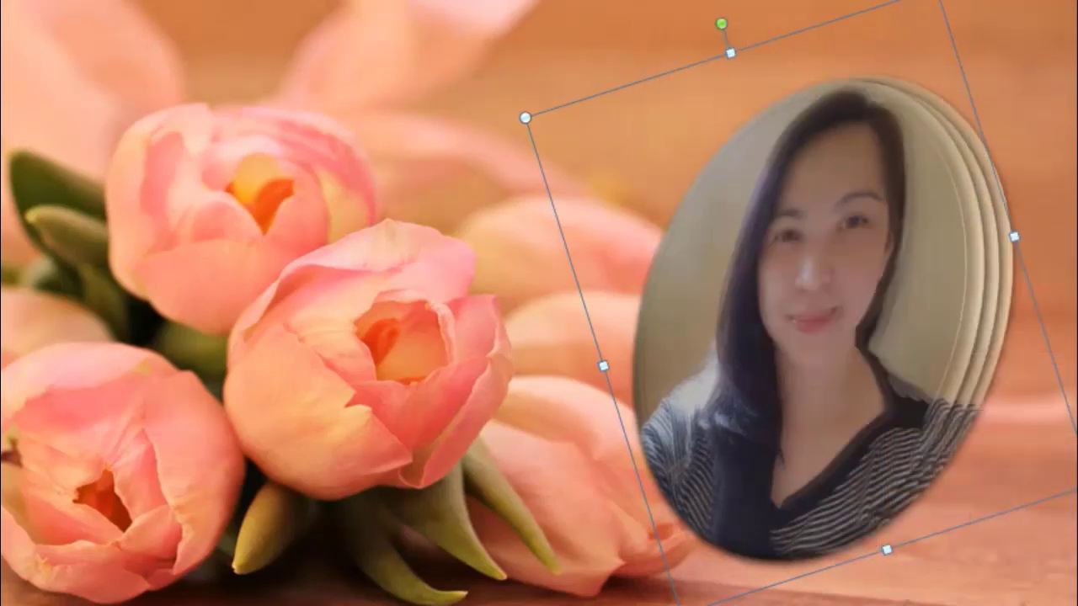
click(1046, 79)
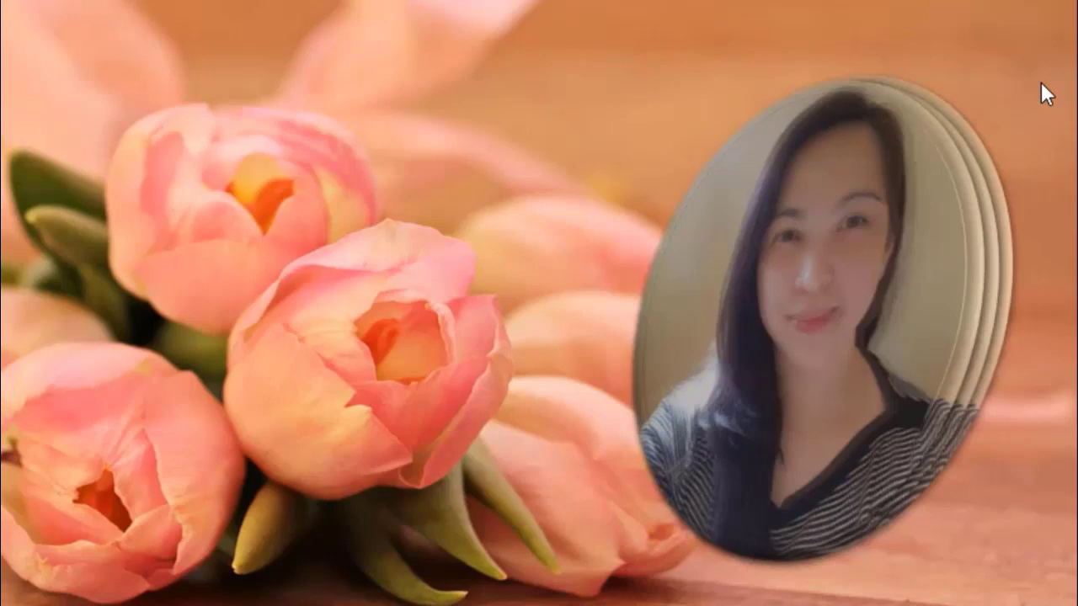
Step: Enlarge the portrait slightly up and to the right beside the tulips, then preview it
click(851, 282)
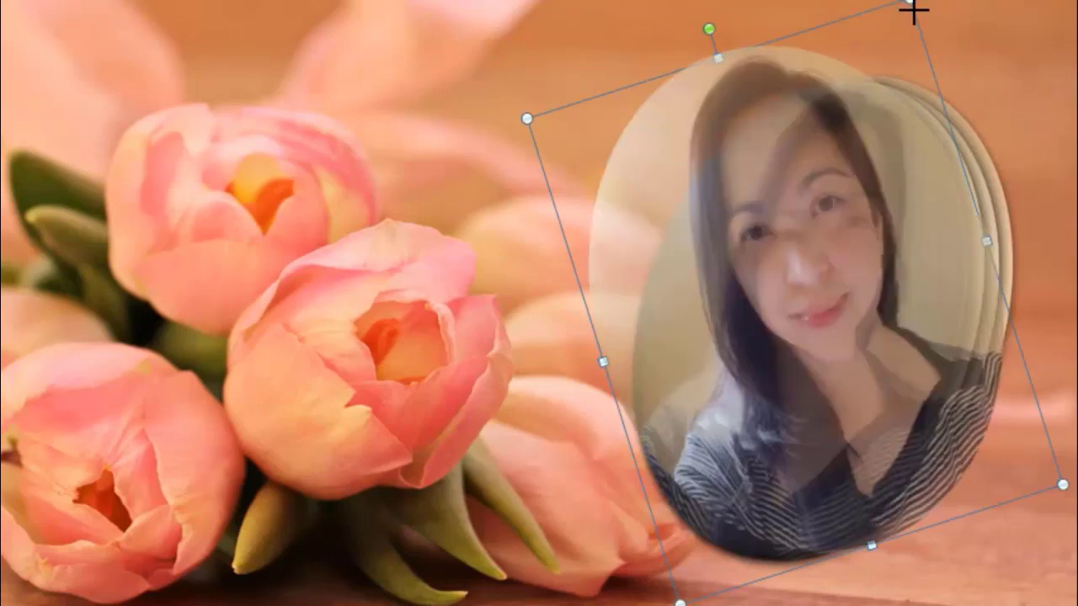
drag(914, 10, 937, 25)
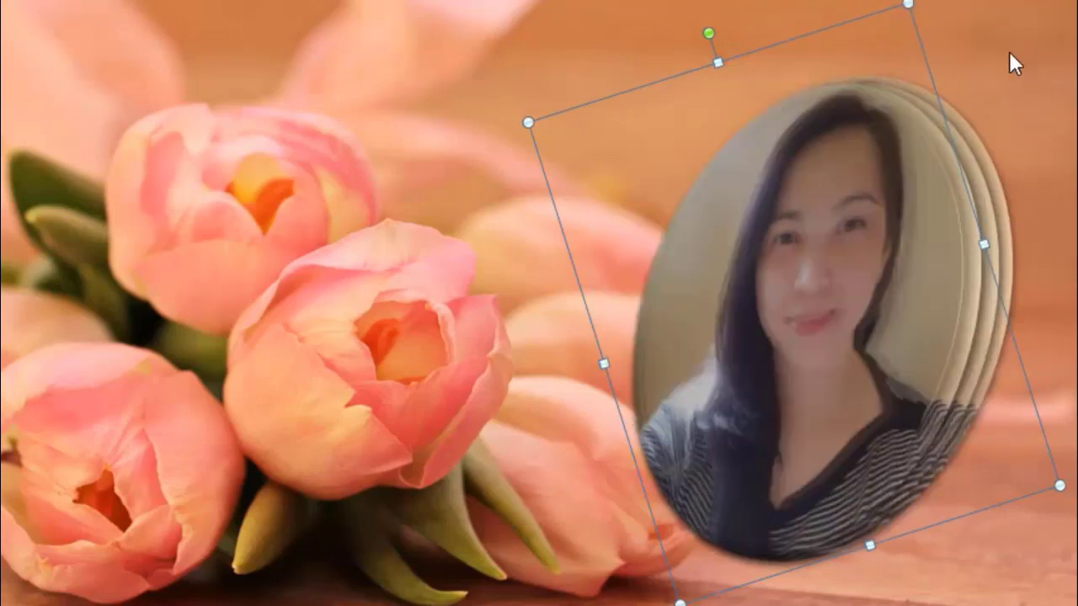
click(1011, 53)
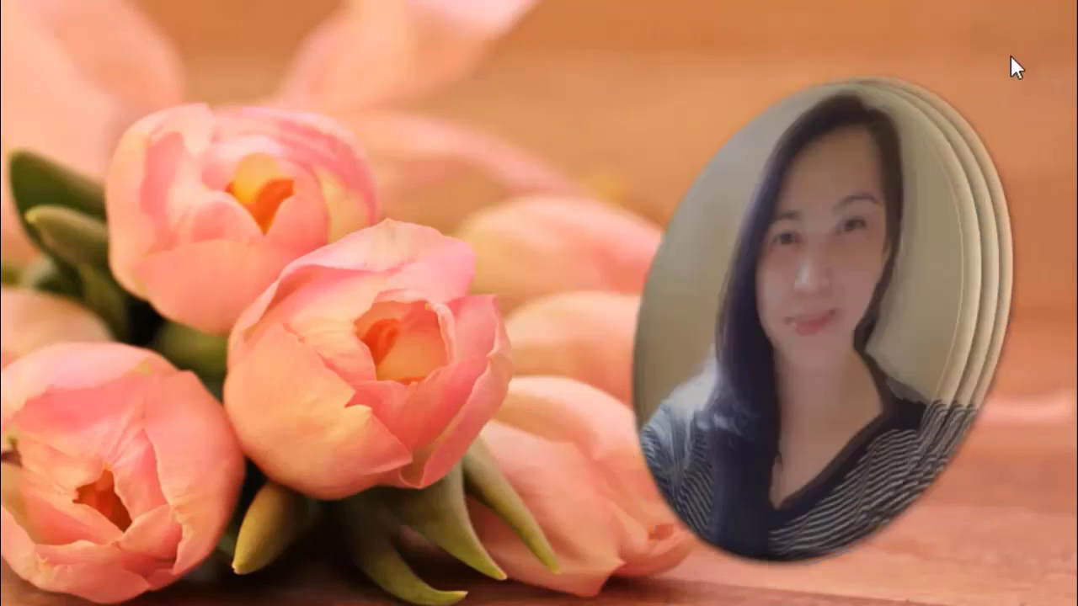
click(842, 189)
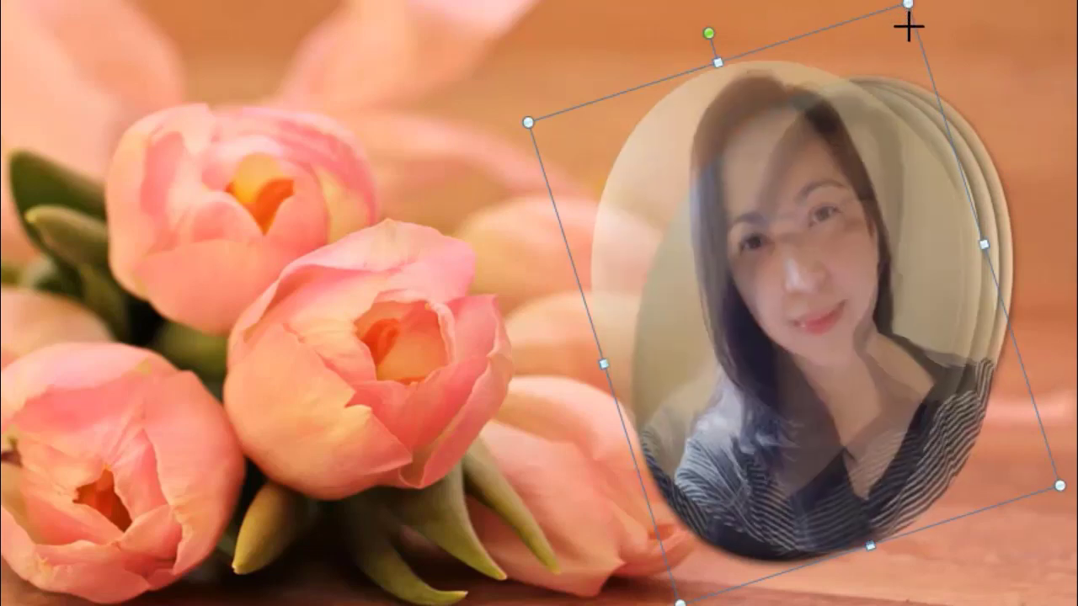
click(1015, 30)
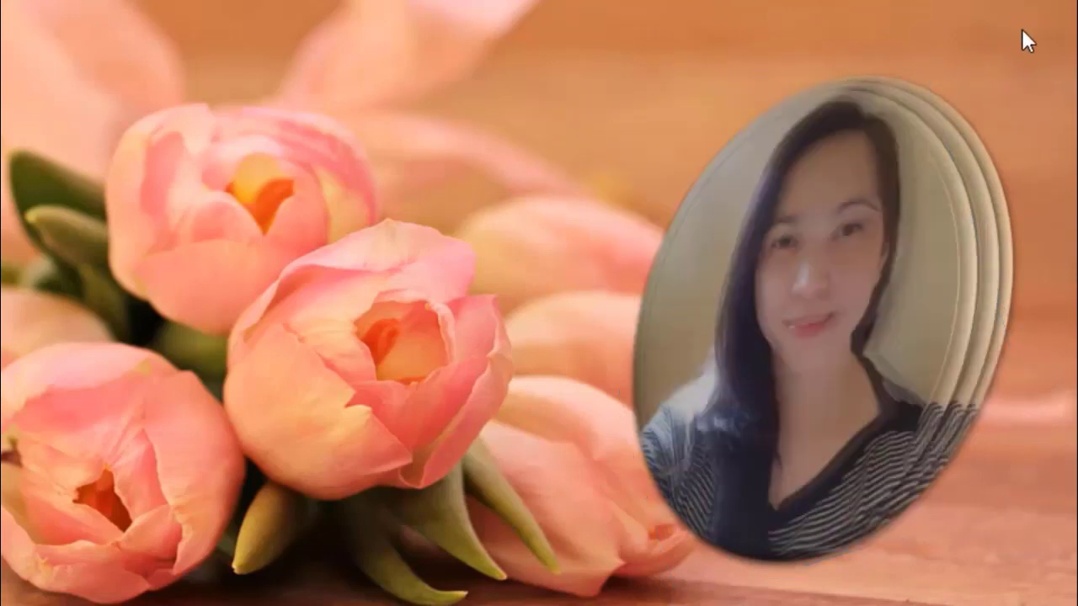
click(875, 235)
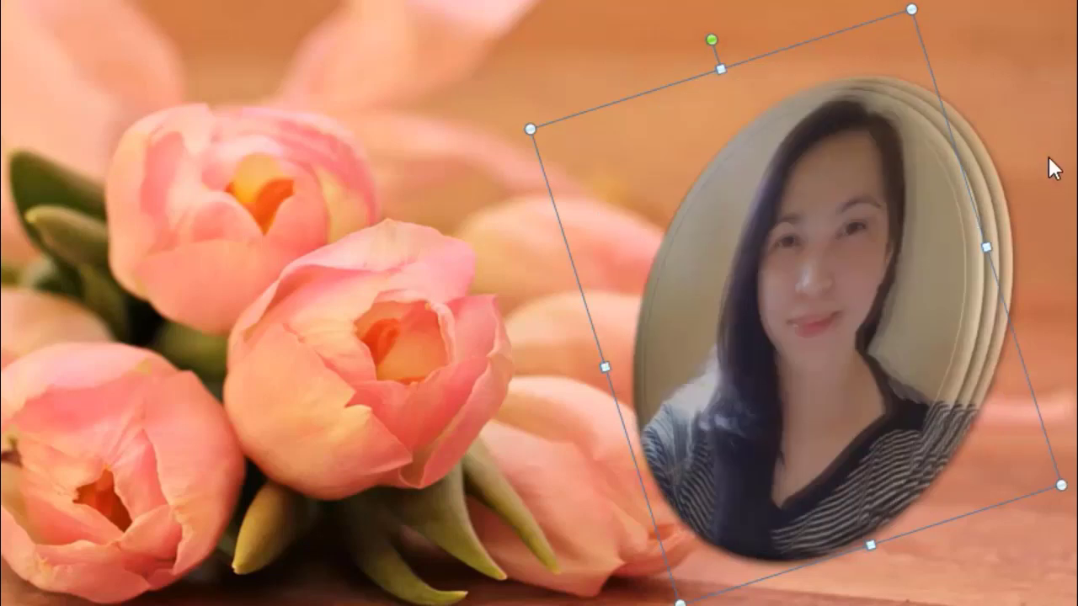
click(1049, 113)
click(856, 278)
click(970, 82)
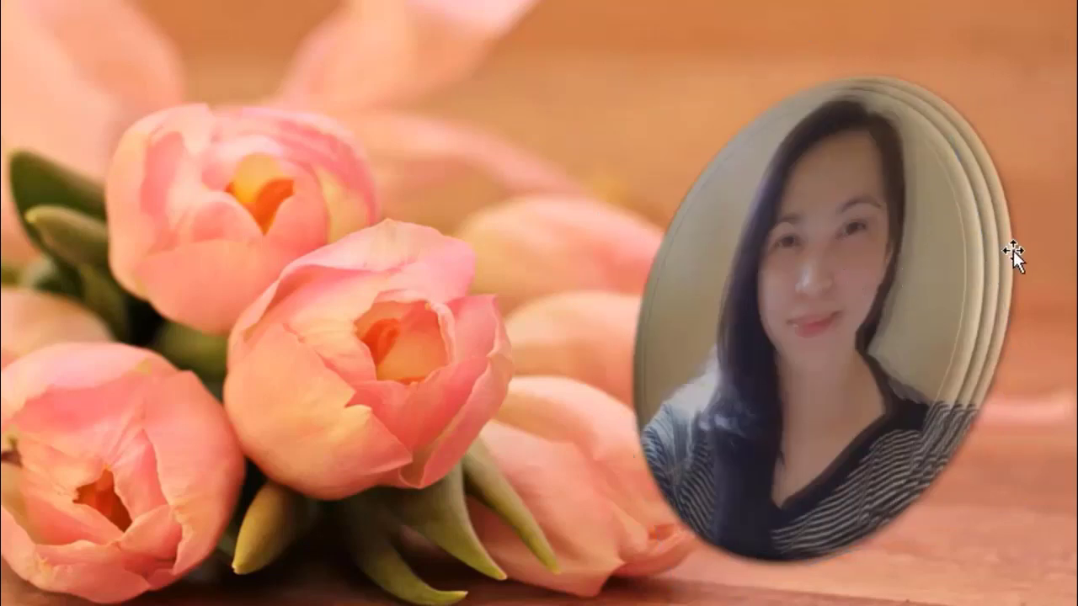
Step: Drag the oval portrait's right edge slightly inward, then reselect it for the Glow gallery
click(872, 169)
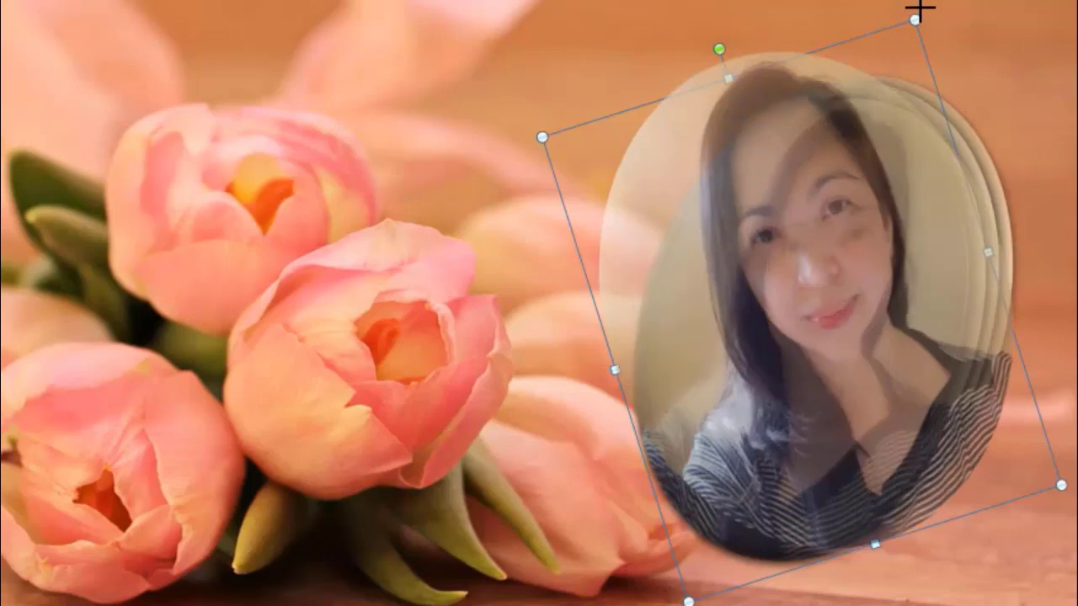
click(1045, 70)
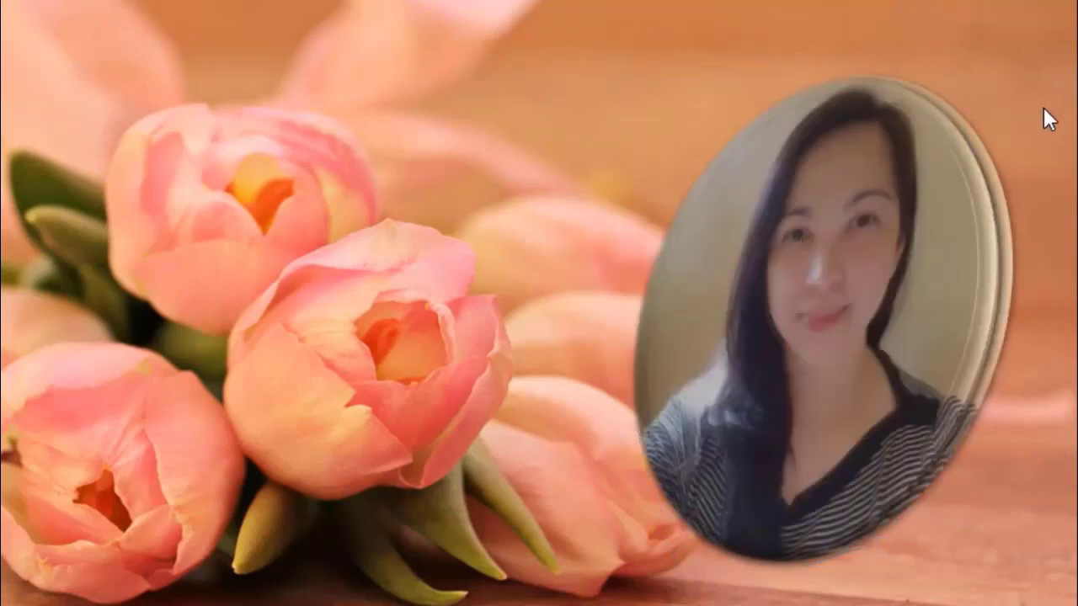
click(864, 290)
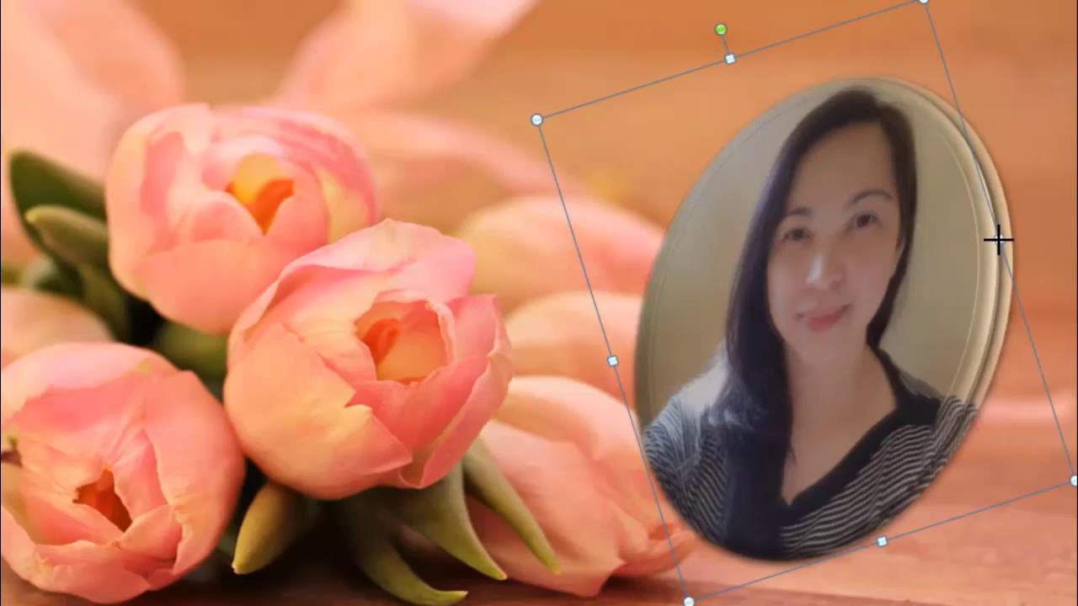
drag(999, 240, 988, 241)
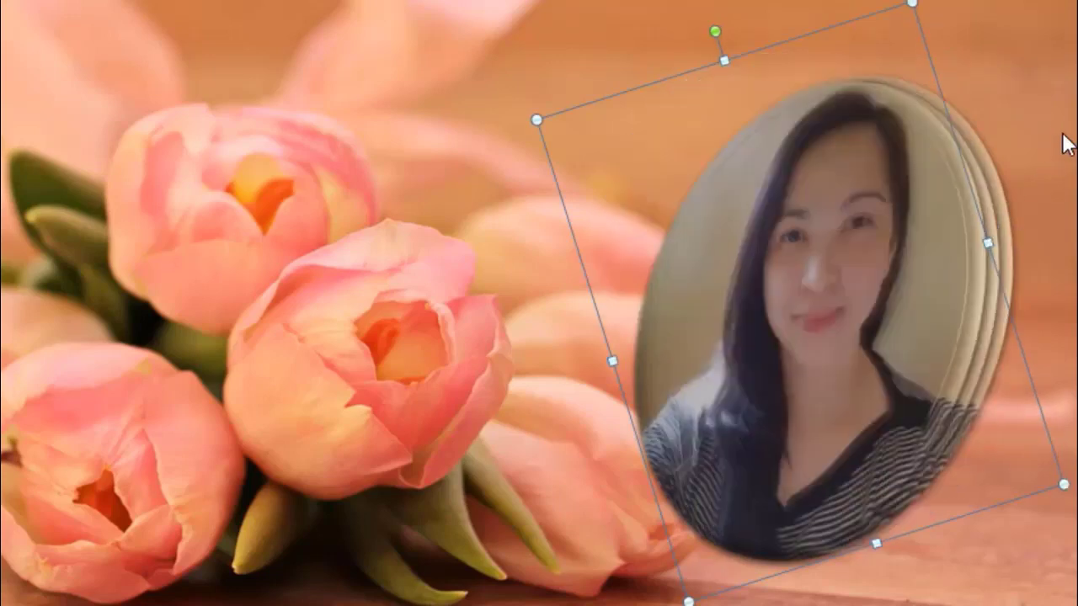
click(1031, 122)
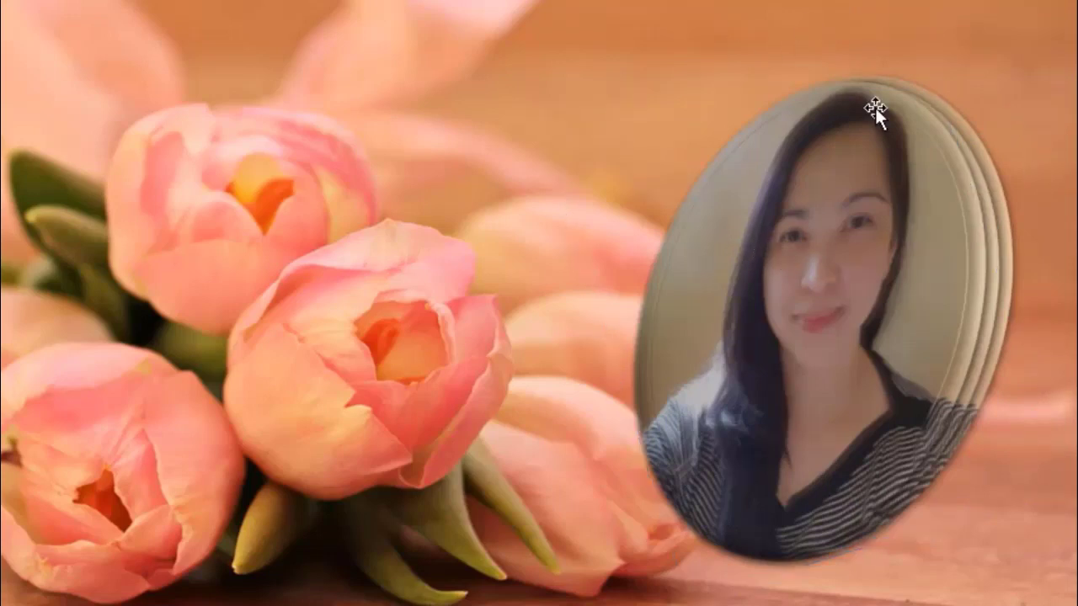
click(1008, 283)
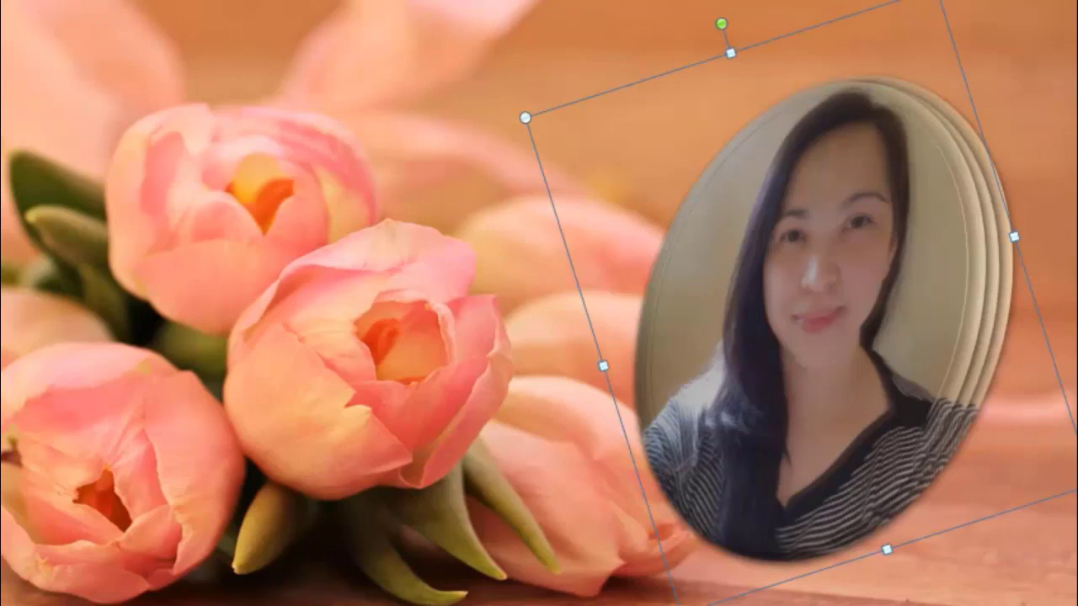
click(725, 2)
mouse_move(715, 147)
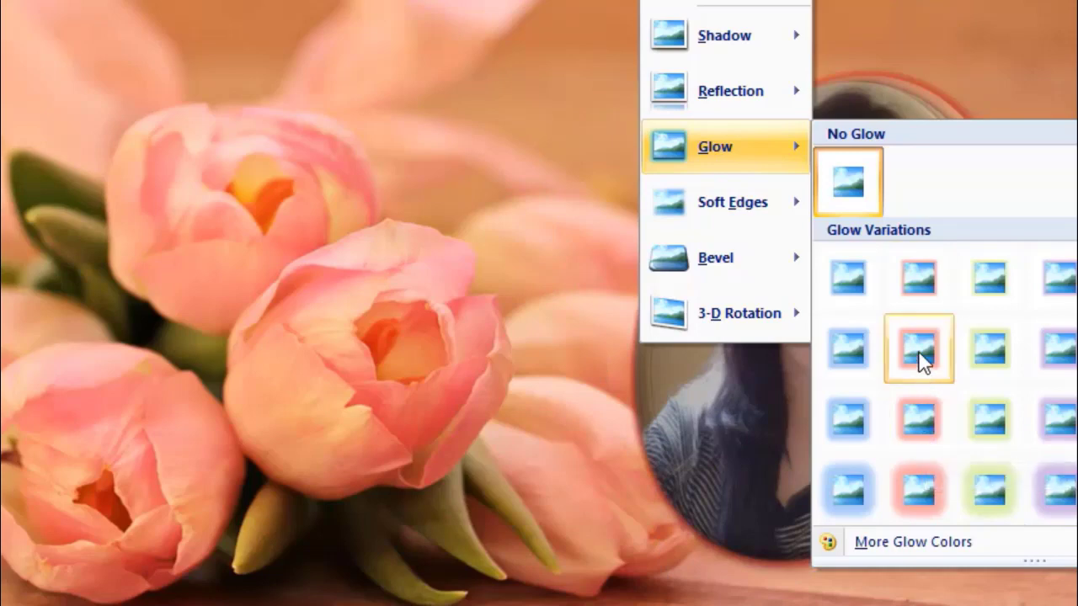
Step: Apply a red Glow Variation to the oval portrait and review the feathered result
click(924, 288)
click(1074, 134)
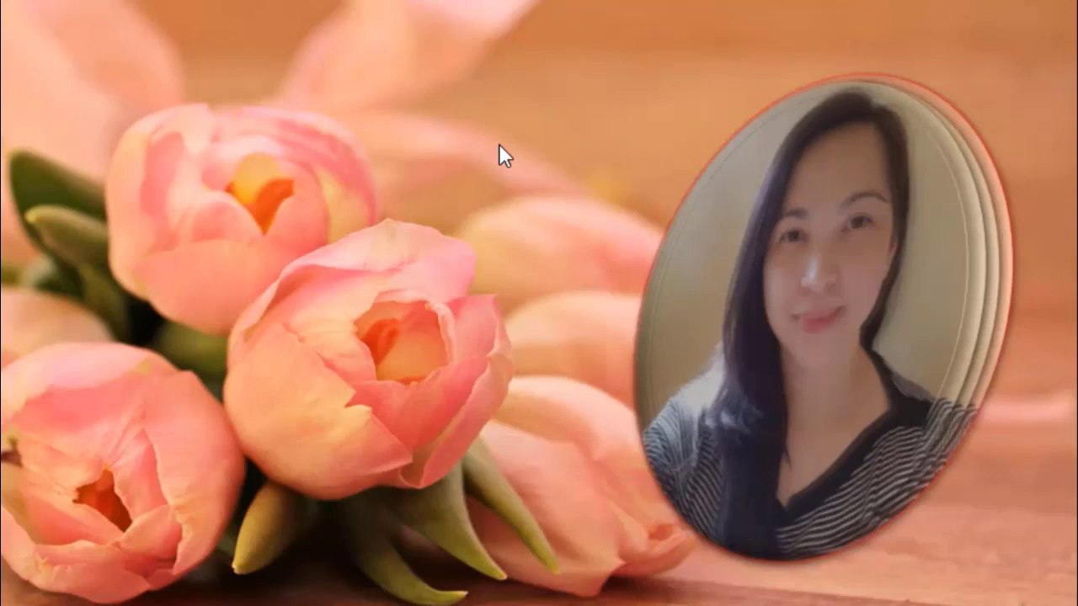
click(804, 273)
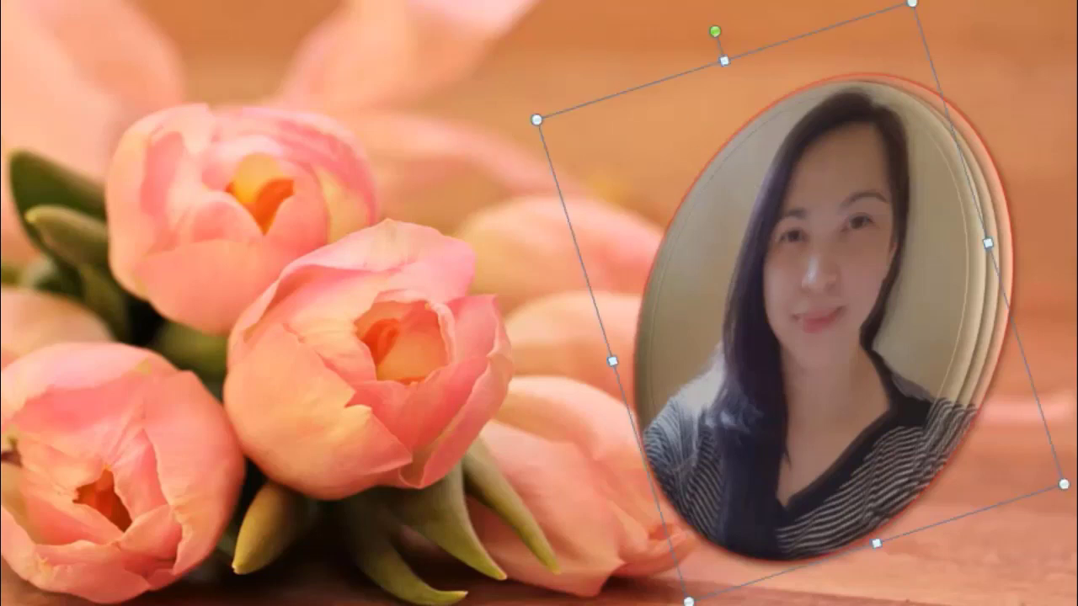
click(665, 1)
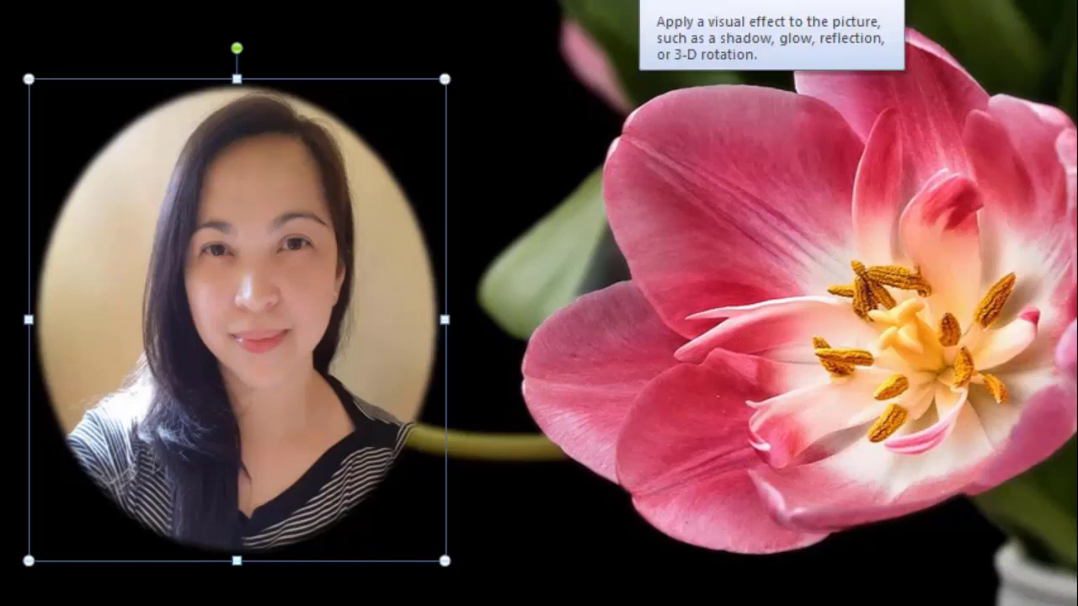
Step: Show the Picture Effects Bevel presets for the selected oval portrait
click(735, 2)
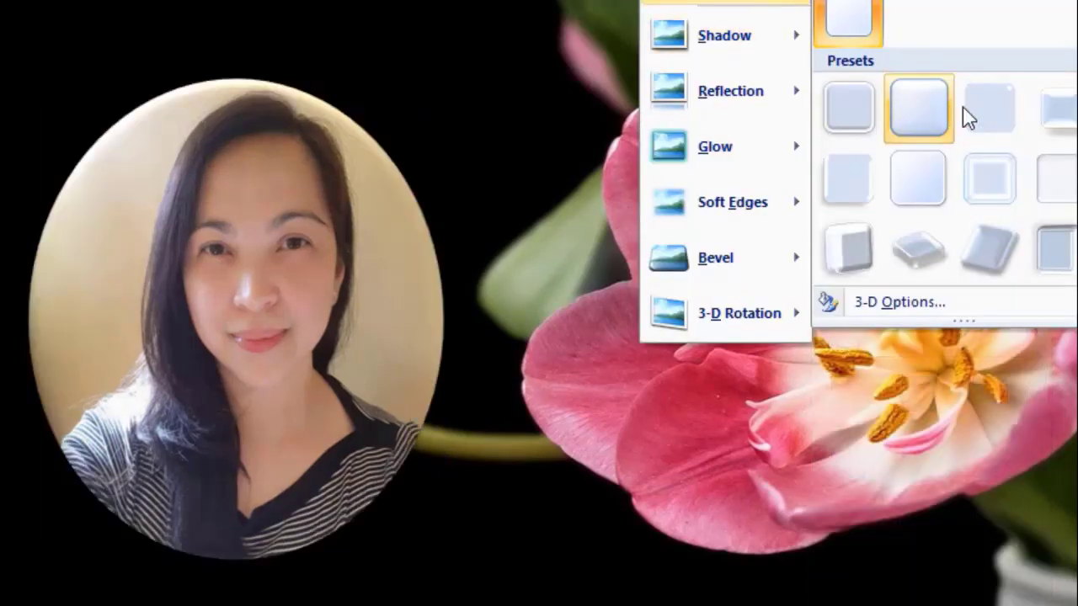
mouse_move(716, 258)
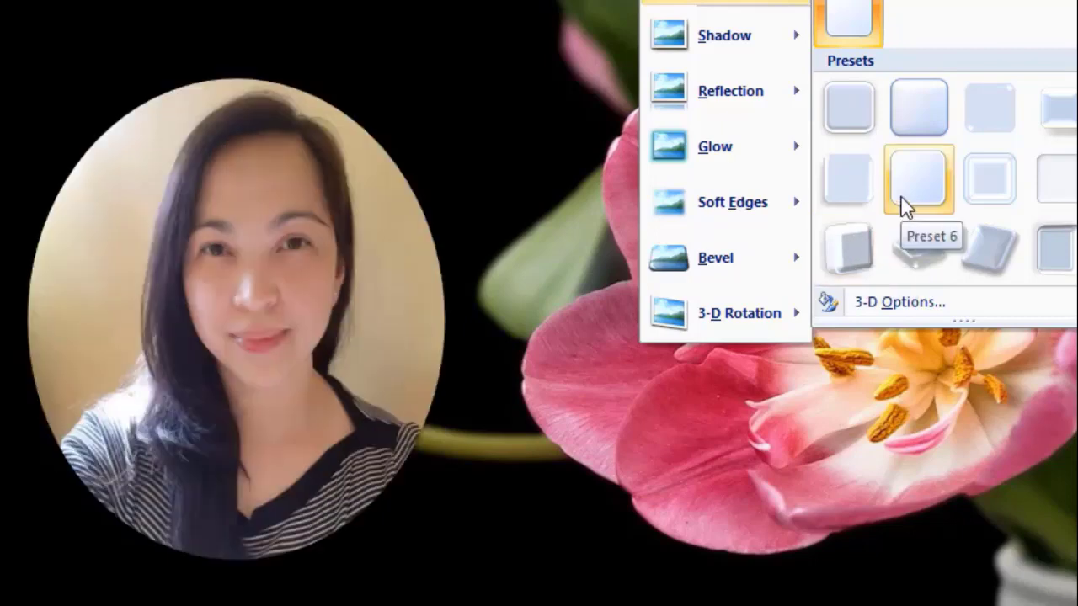
Step: Apply a raised bevel preset to the oval portrait
click(918, 135)
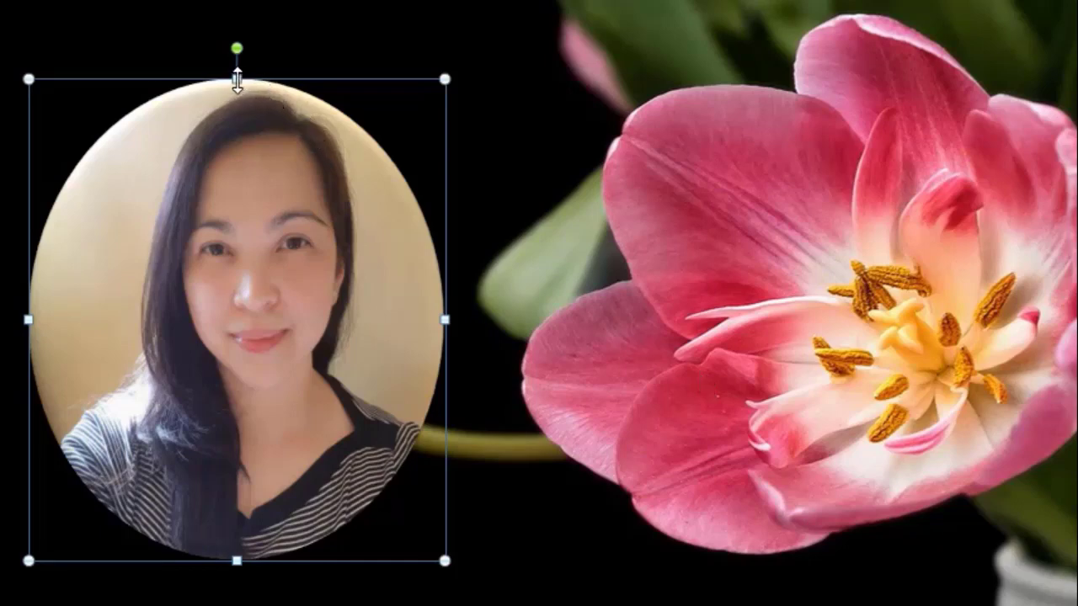
Step: Stretch the oval portrait taller at the top and slightly wider on the right, keeping its height at the bottom
drag(236, 81, 237, 57)
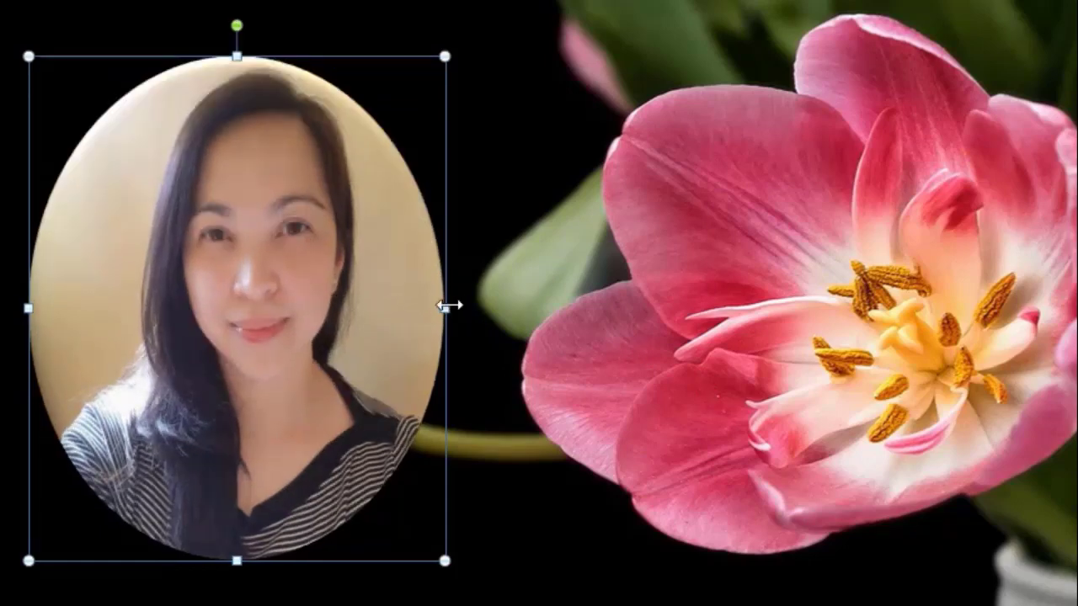
drag(446, 308, 468, 306)
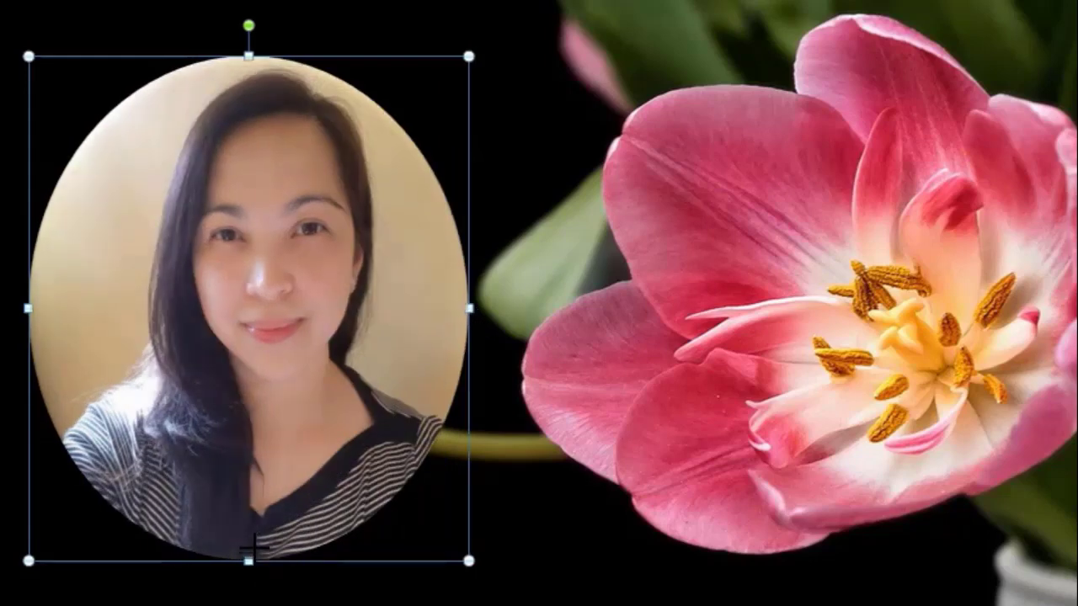
drag(248, 561, 250, 542)
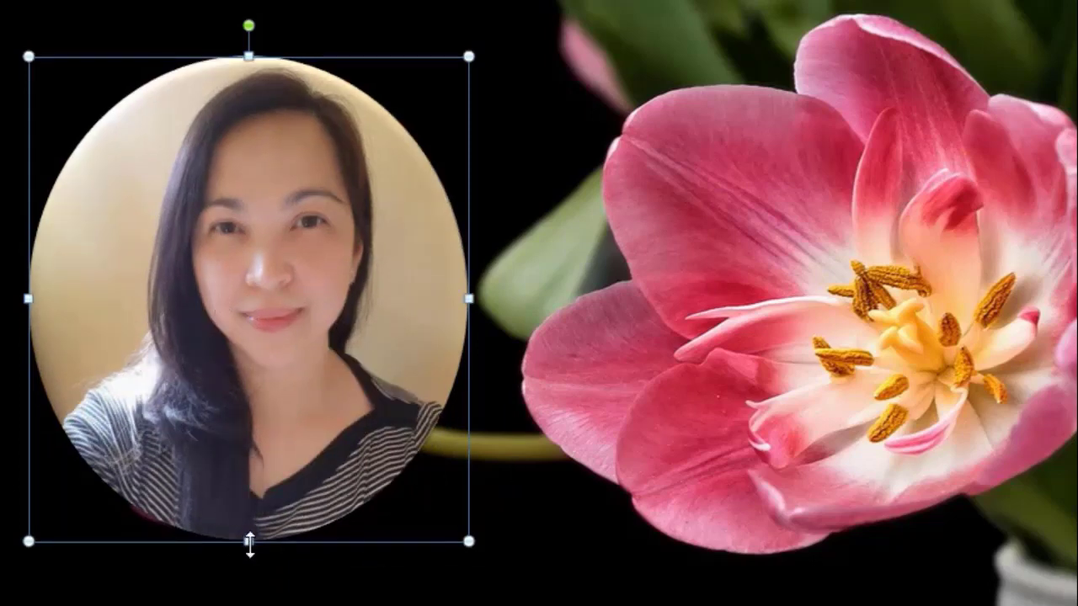
drag(248, 542, 249, 561)
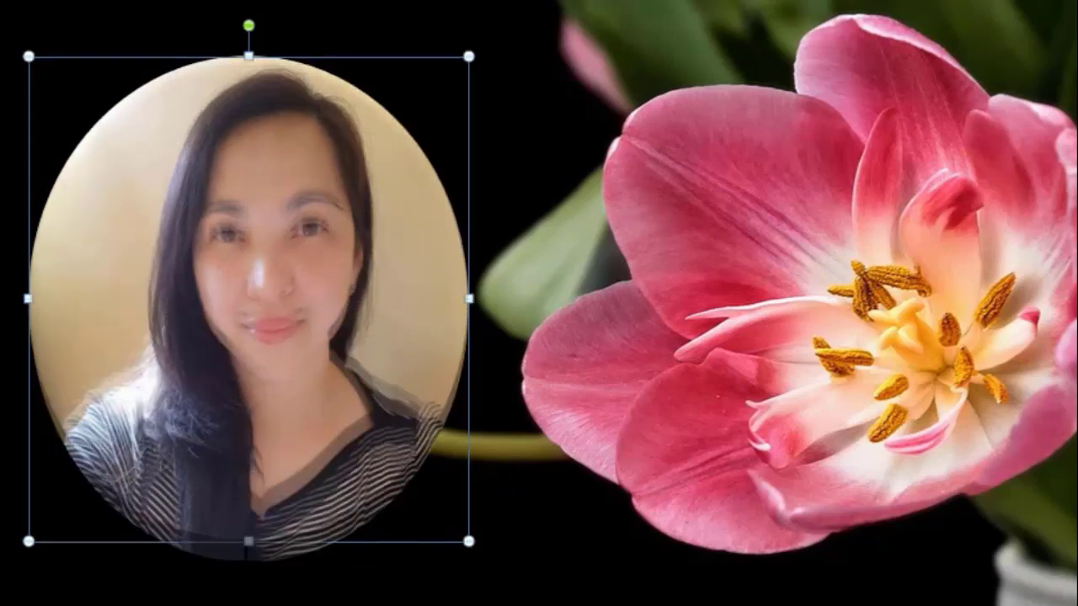
click(533, 514)
click(278, 293)
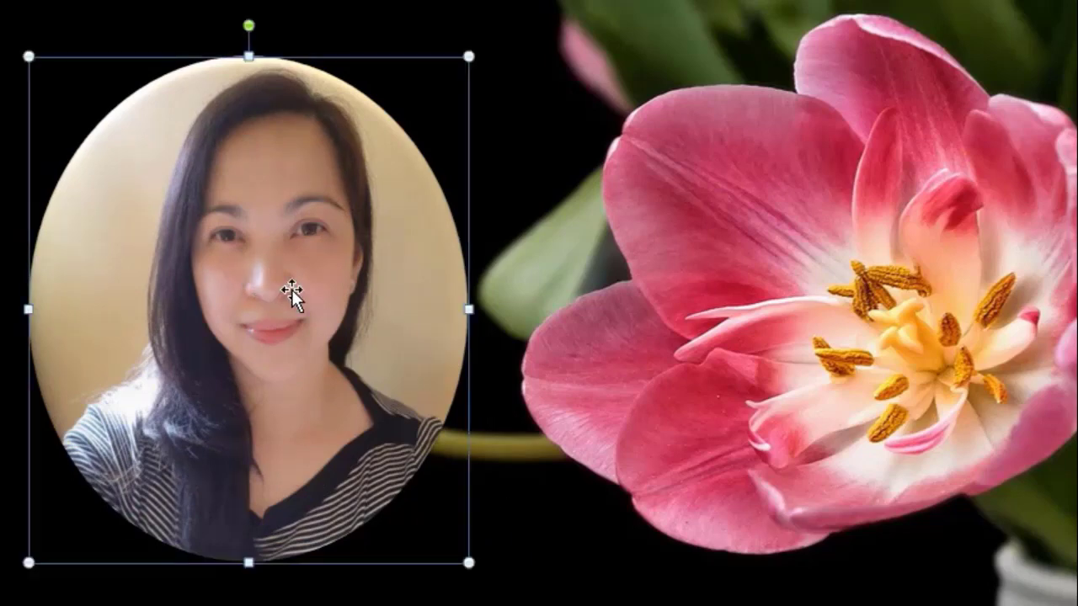
Step: Bring up the Bevel presets under Picture Effects for the portrait
click(741, 4)
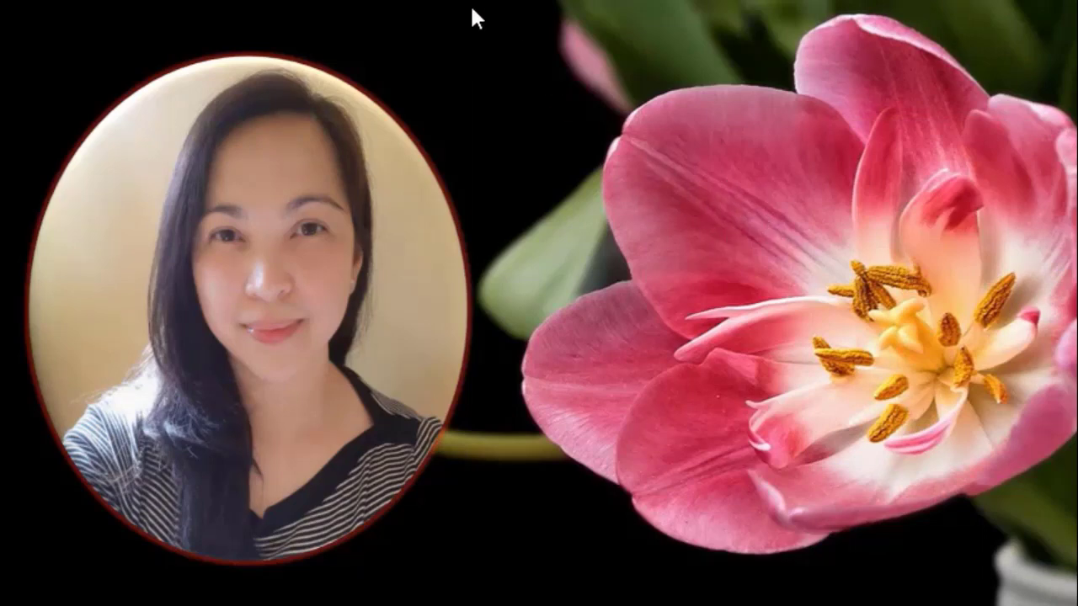
Step: Apply a pink Glow Variation to the oval portrait
click(203, 366)
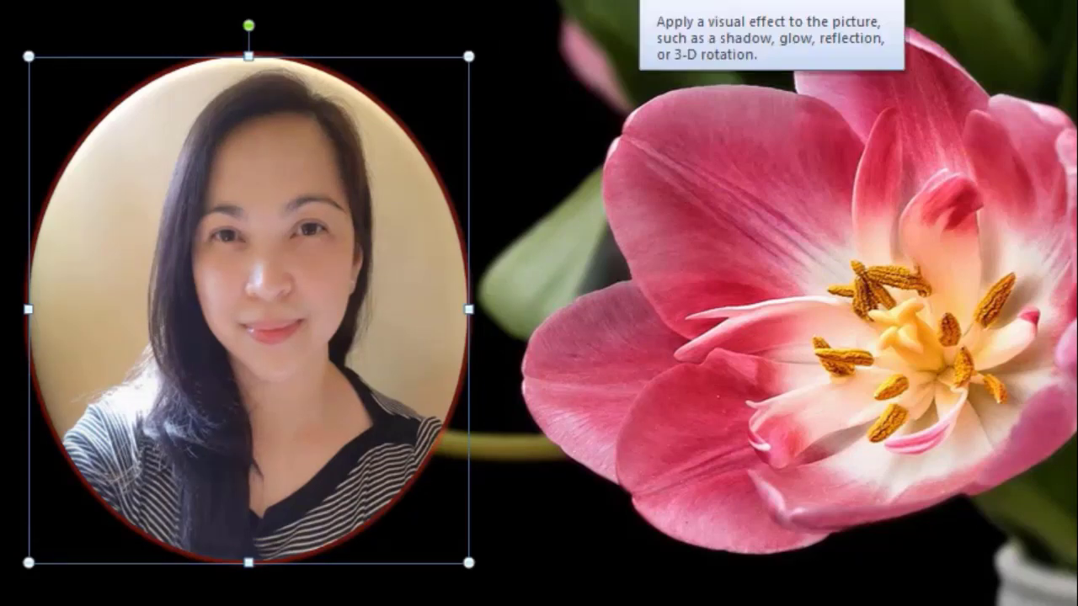
click(666, 2)
mouse_move(724, 147)
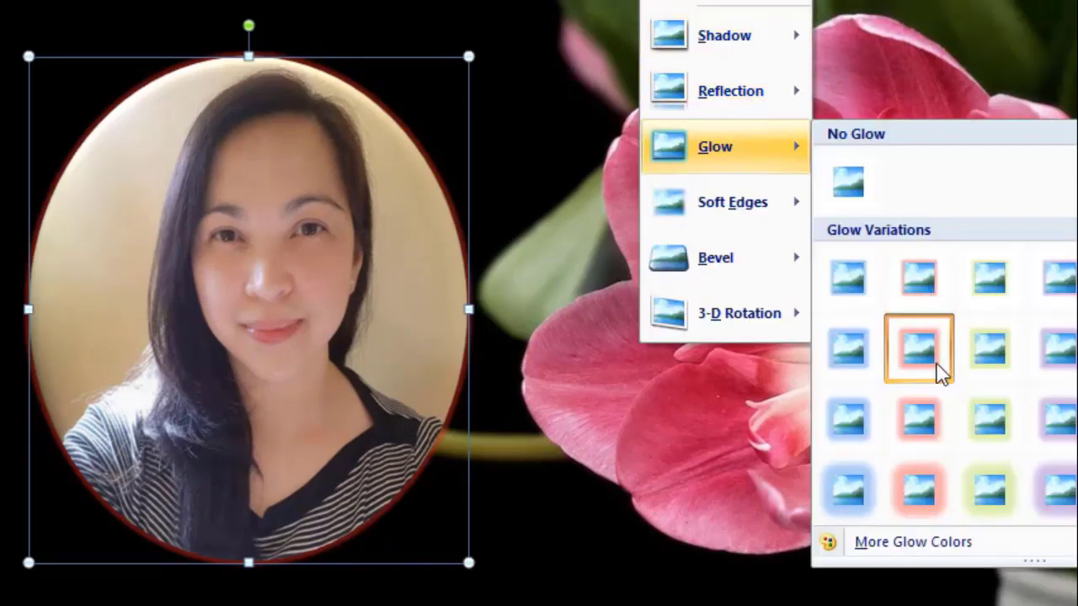
click(941, 370)
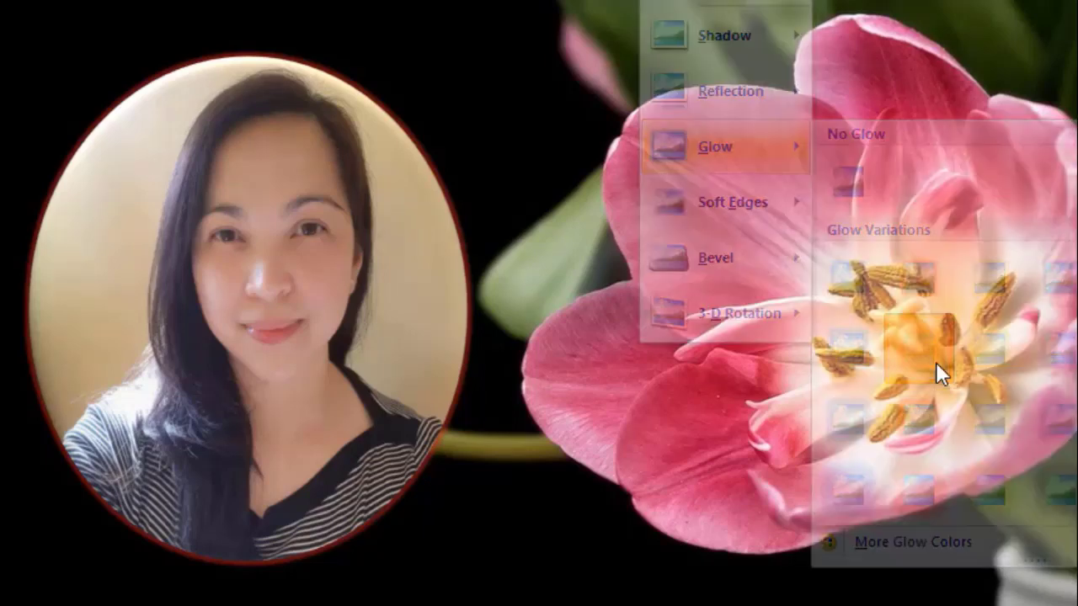